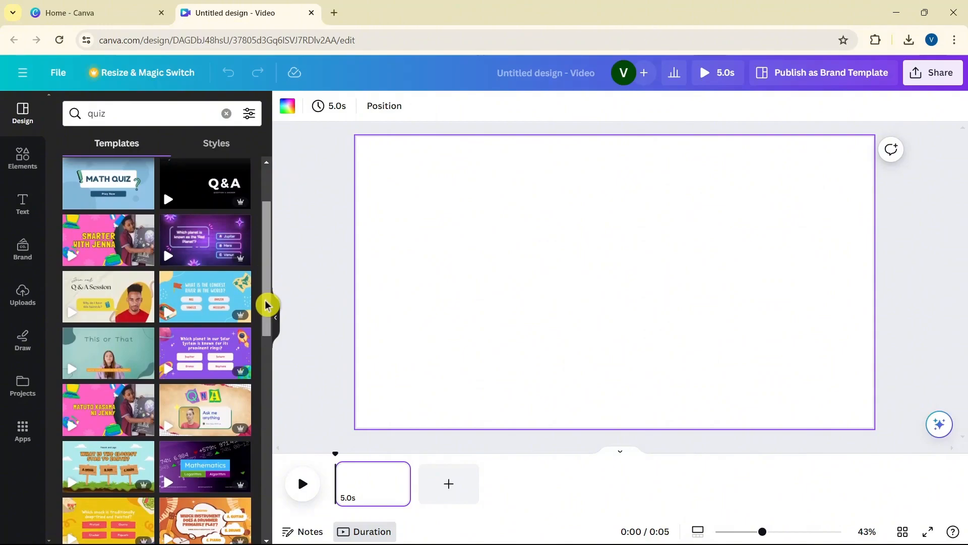
- Clear the quiz template search and set the blank page's background color to light orange
drag(266, 305, 277, 223)
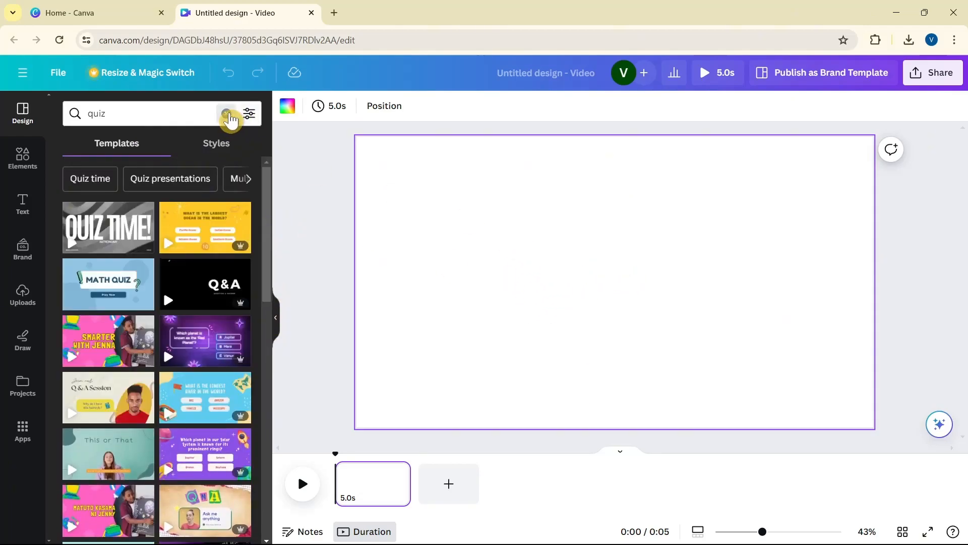
click(227, 114)
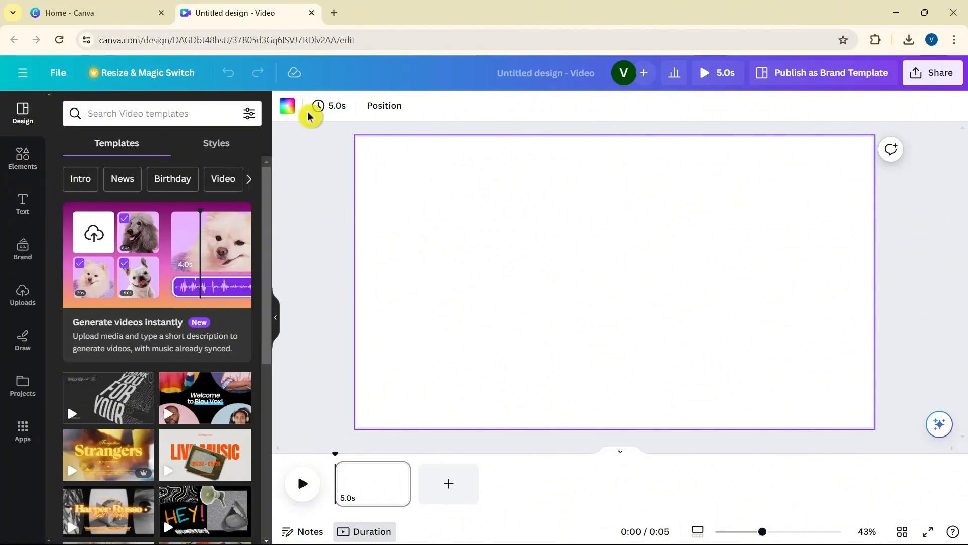
click(286, 110)
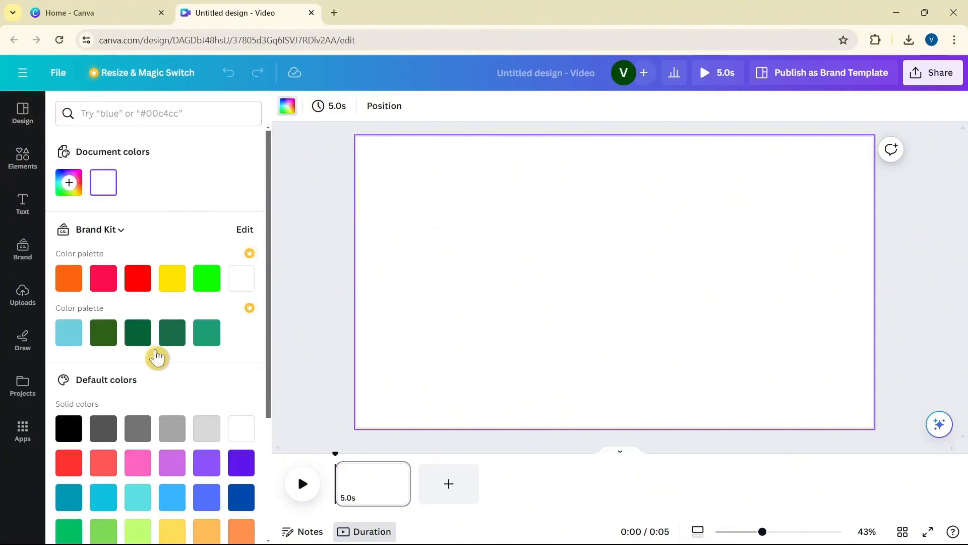
click(137, 530)
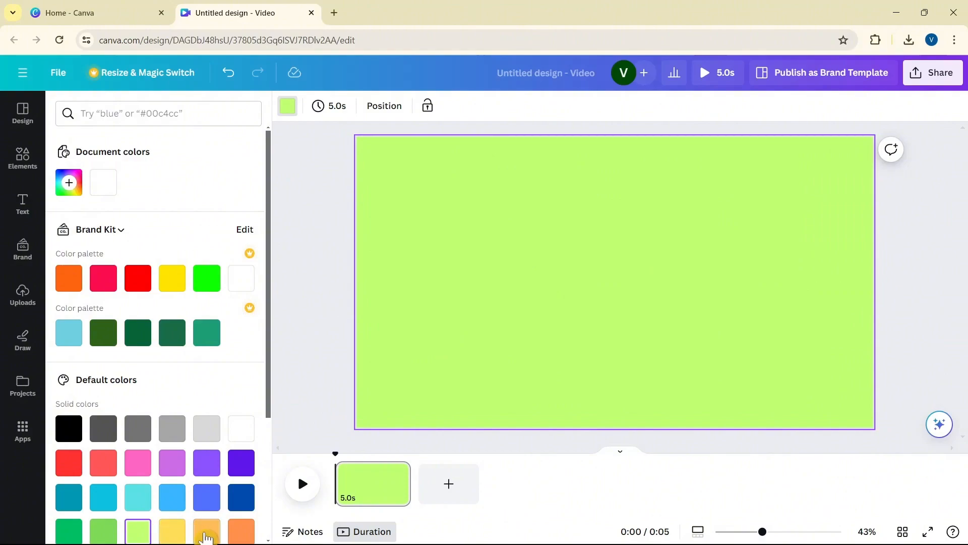
click(207, 534)
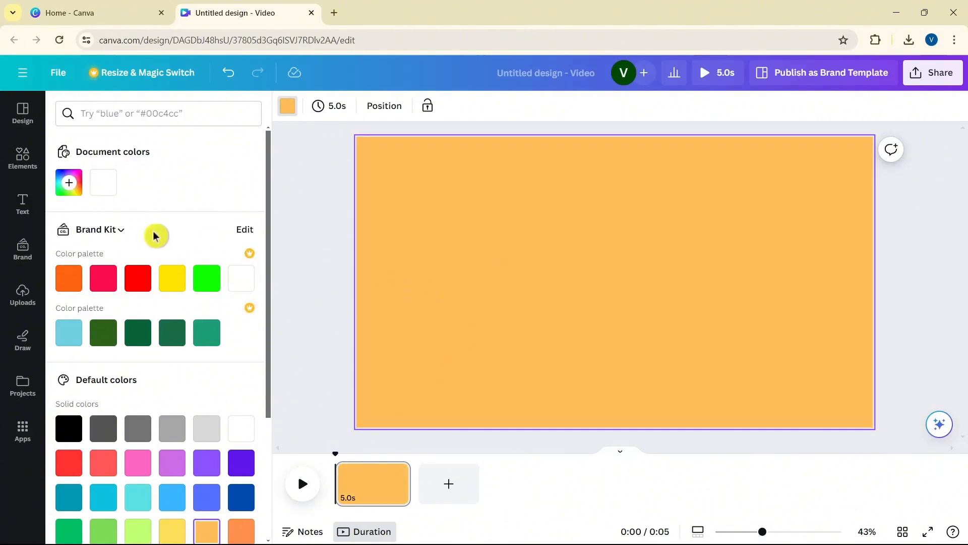
click(28, 165)
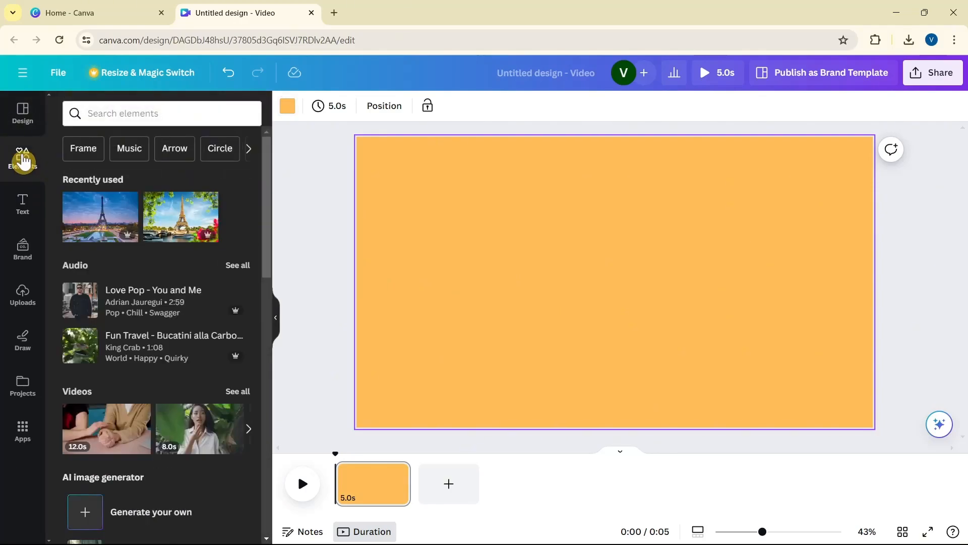
scroll(214, 374, down, 14)
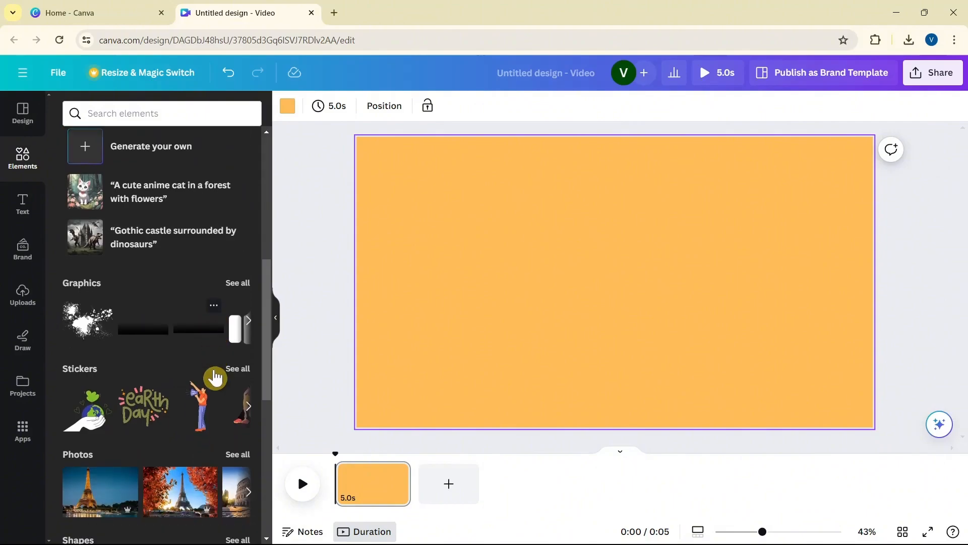
scroll(227, 333, up, 2)
click(233, 312)
drag(638, 283, 555, 279)
click(470, 206)
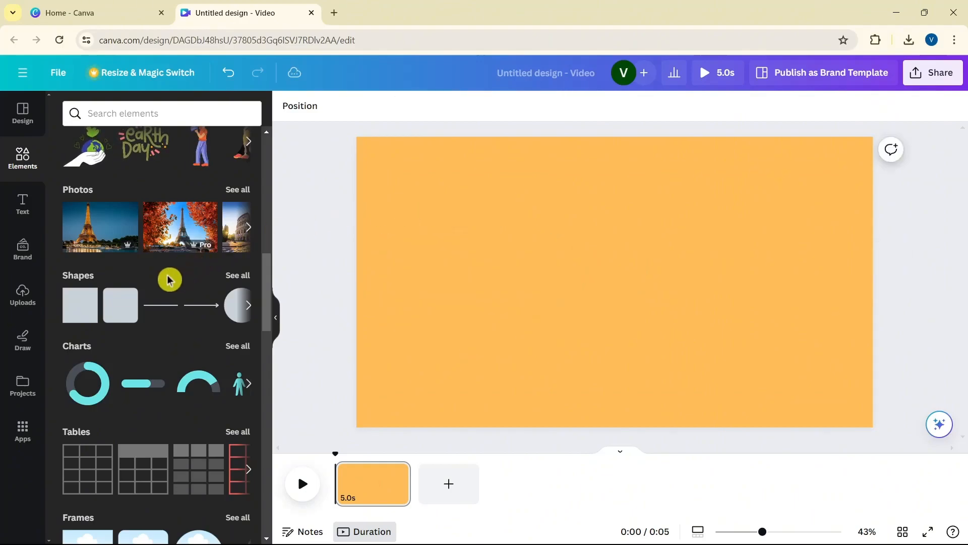
- Add a rounded square from the element shapes and reshape it into a wide, thin bar on the page's left half
click(123, 312)
drag(614, 245, 441, 322)
drag(471, 288, 600, 307)
click(535, 324)
click(523, 302)
click(522, 301)
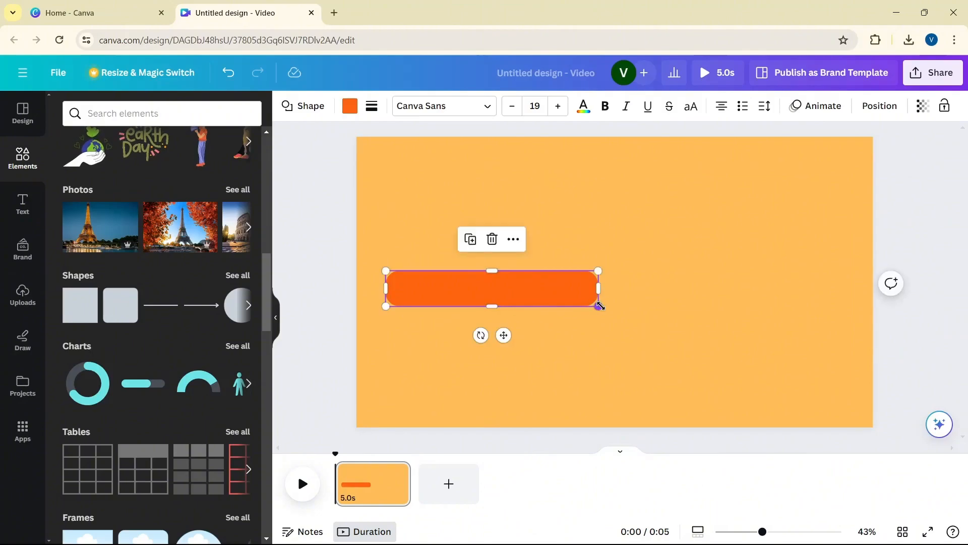
click(572, 349)
- Add a circle shape, shrink it to slightly taller than the bar, and place it over the bar's left end
click(235, 307)
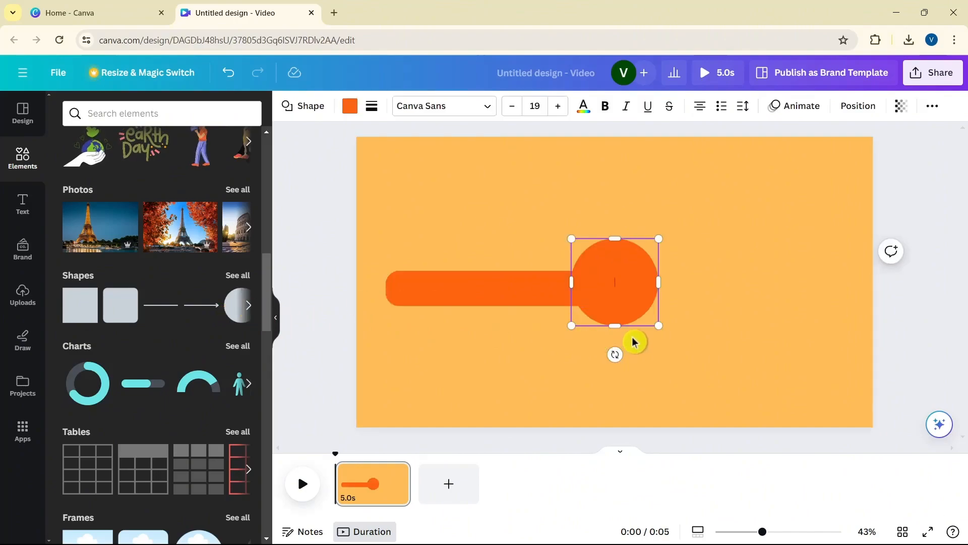
drag(659, 325, 408, 287)
click(637, 289)
- Try several solid fill colors on the circle and settle on turquoise
click(349, 106)
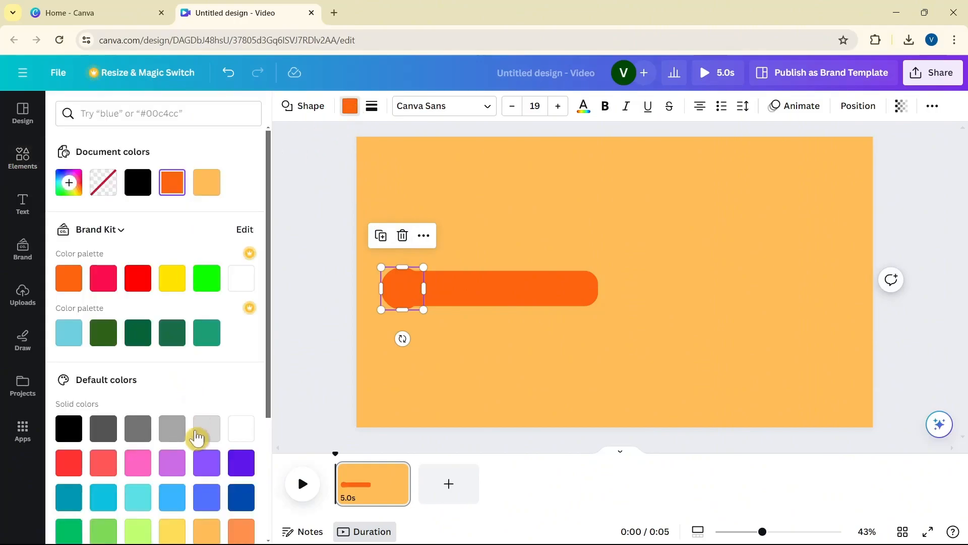
click(172, 529)
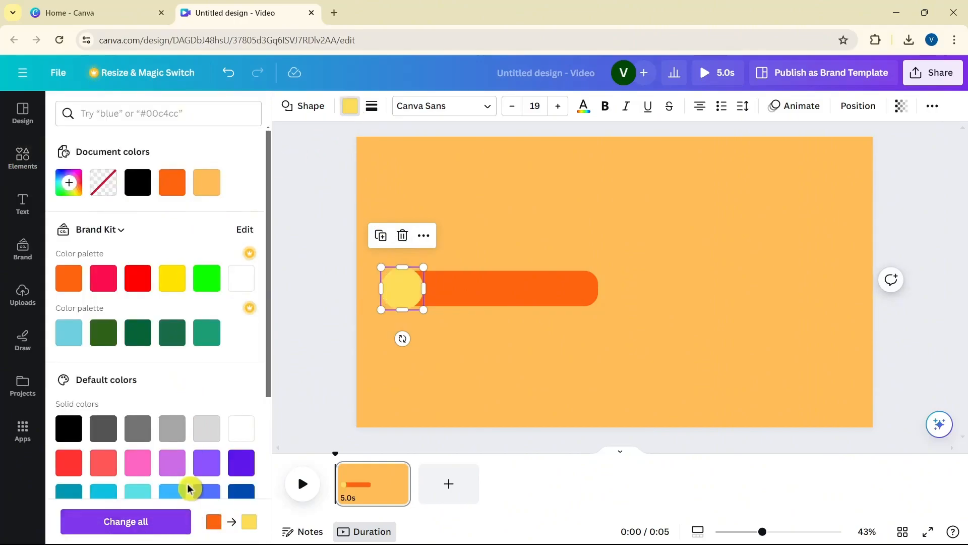
scroll(199, 459, down, 4)
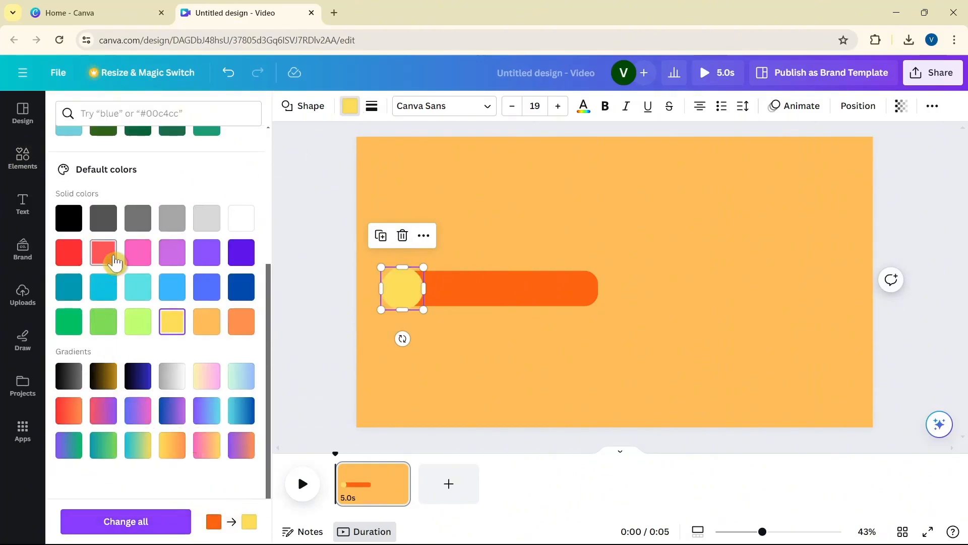
click(115, 262)
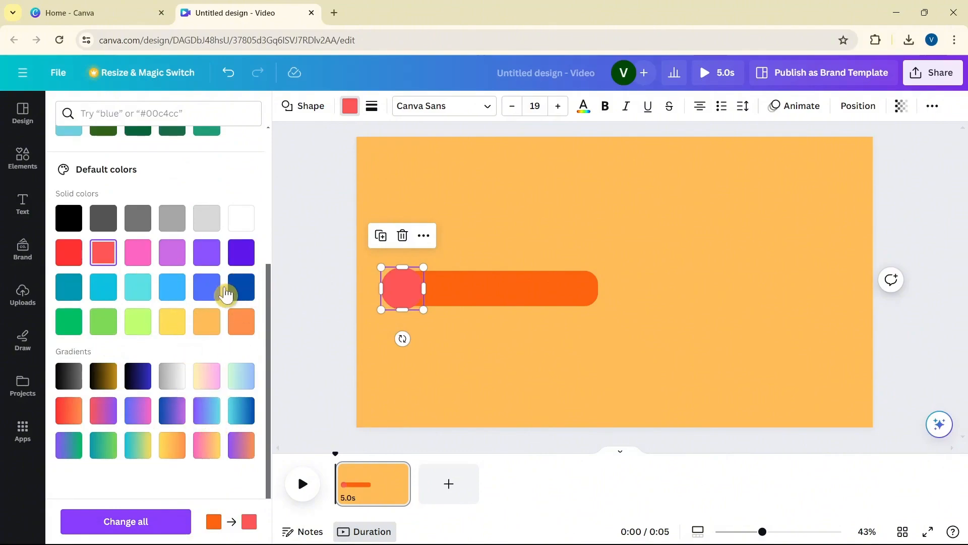
click(174, 287)
click(143, 288)
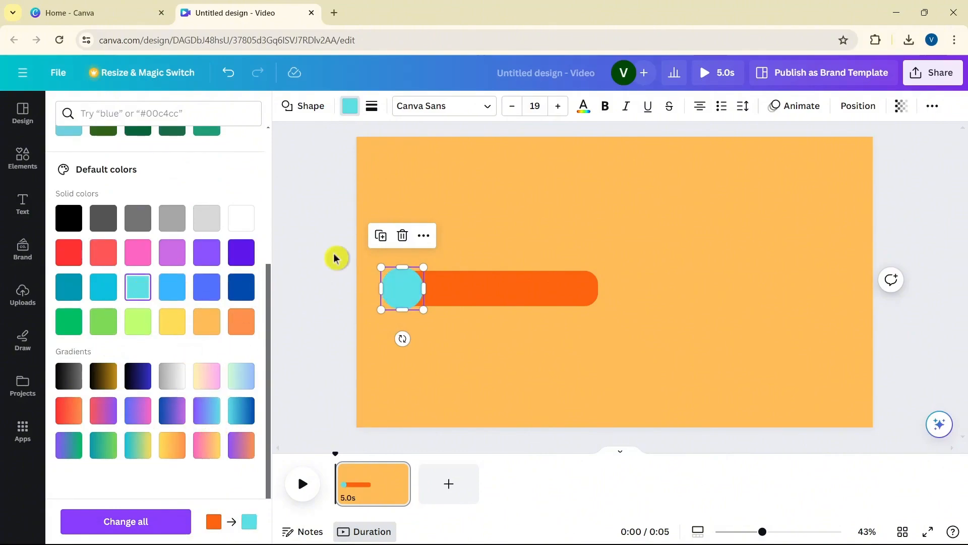
click(173, 287)
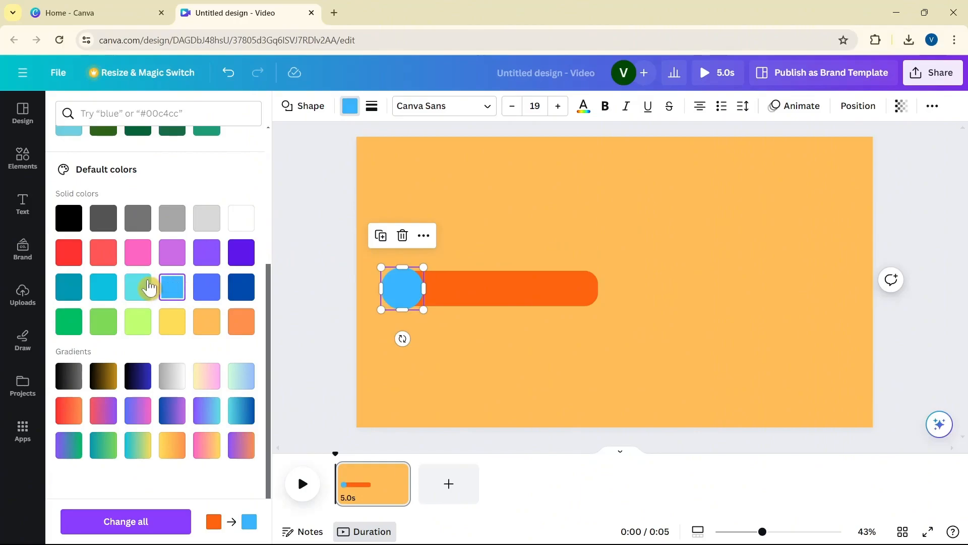
click(150, 288)
click(696, 201)
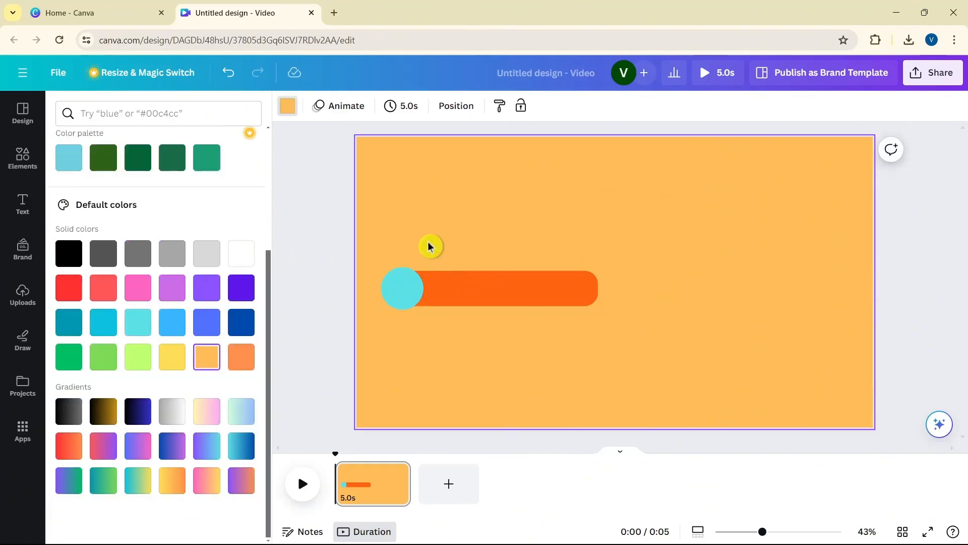
- Duplicate the bar together with its circle and place the copy directly below, undoing the stray move of the upper bar
drag(380, 245, 601, 368)
click(488, 236)
drag(499, 301, 497, 383)
drag(500, 307, 497, 322)
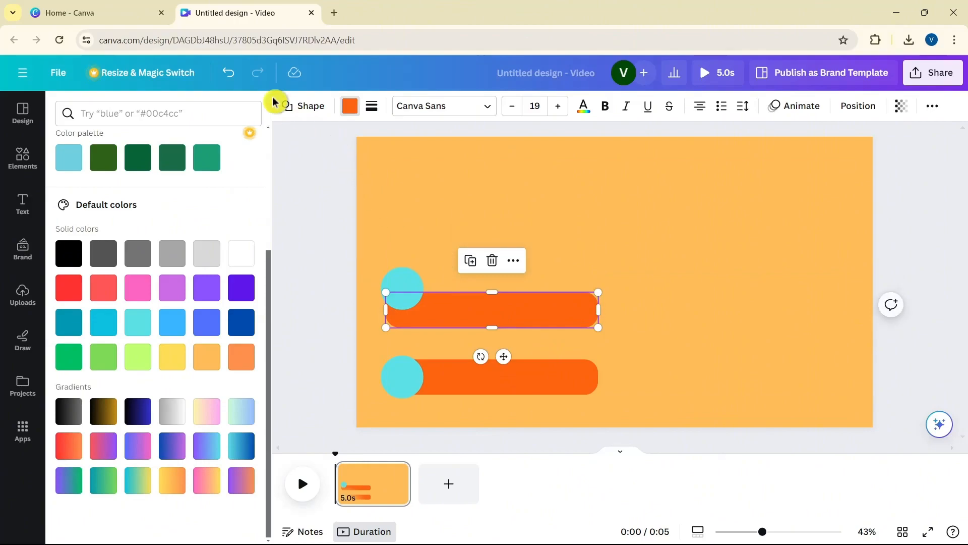
click(228, 72)
- Move the upper bar-and-circle pair closer to the lower one and duplicate it twice on the right, forming a two-by-two answer grid
drag(374, 254, 722, 322)
click(489, 268)
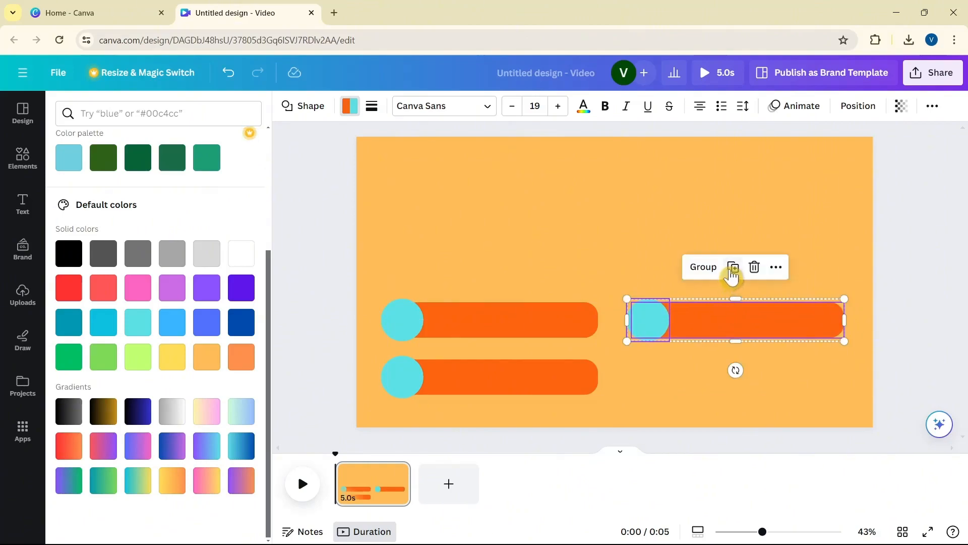
click(731, 267)
drag(934, 328, 689, 379)
click(670, 223)
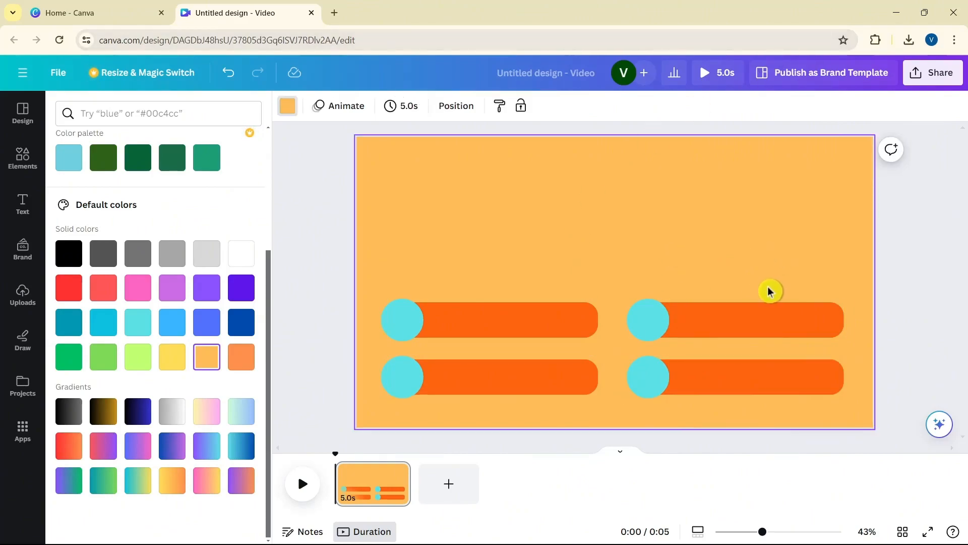
- Open gemini.google.com in a new browser tab and start chatting with Gemini
click(336, 16)
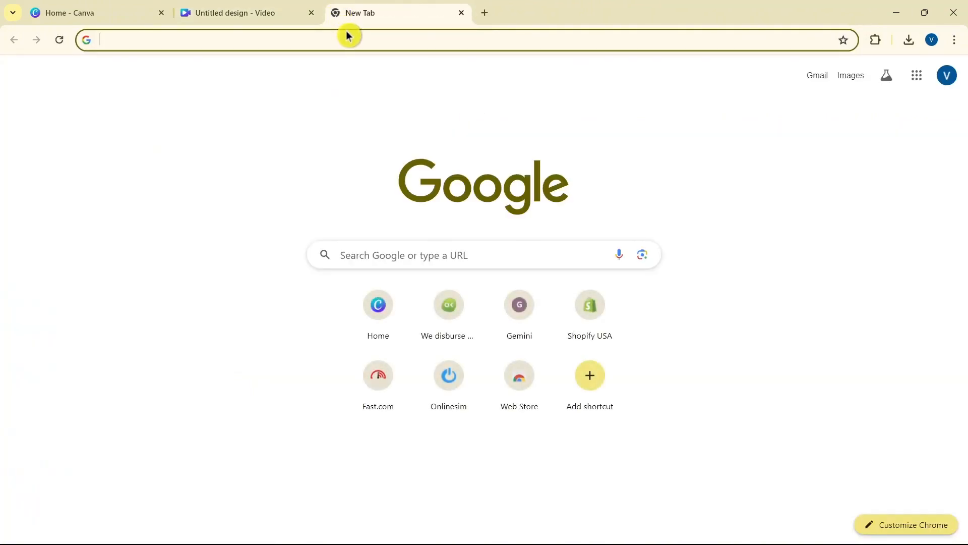
text(gemini)
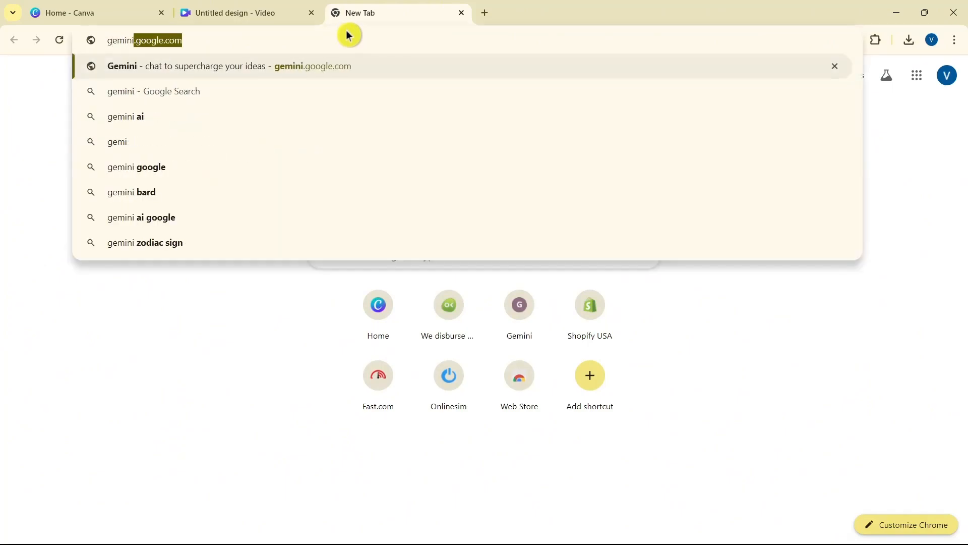
key(Down)
key(Up)
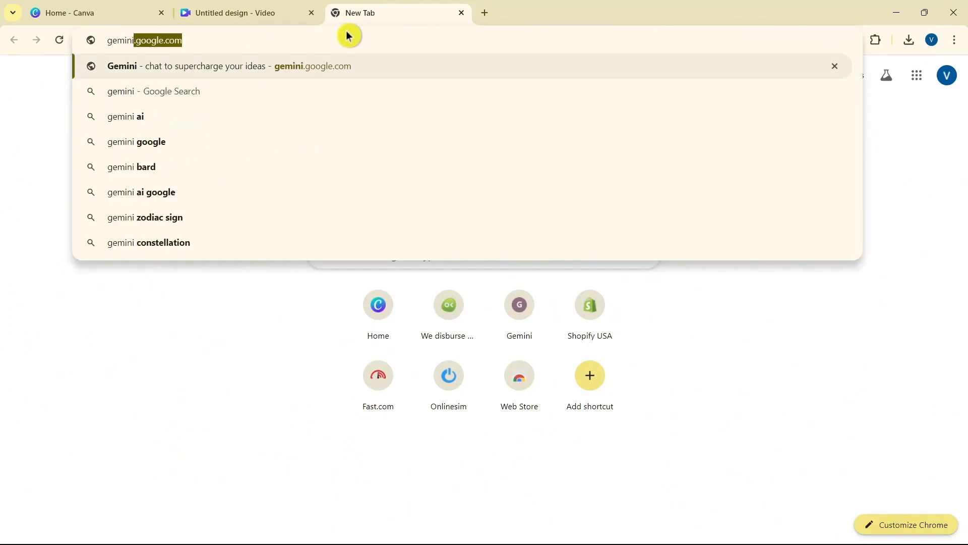
click(303, 76)
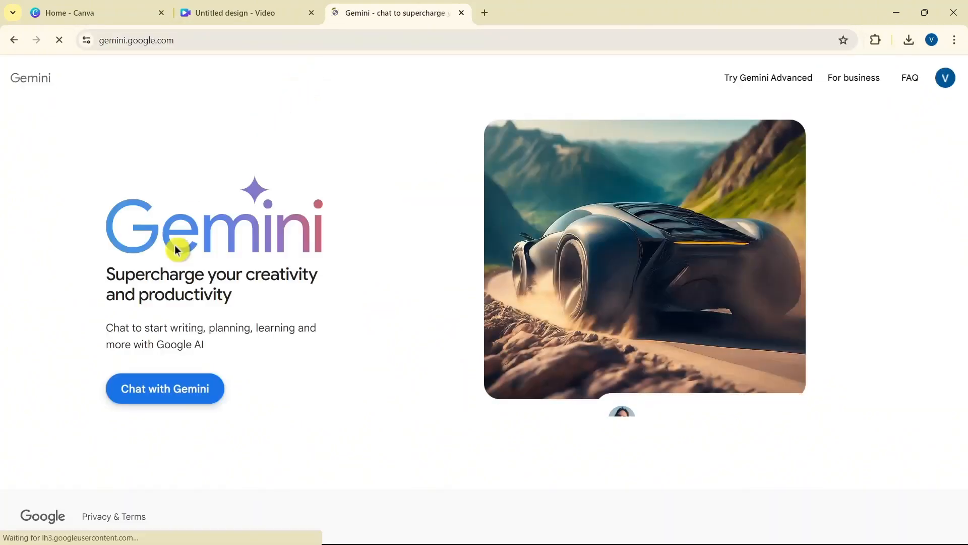
click(188, 395)
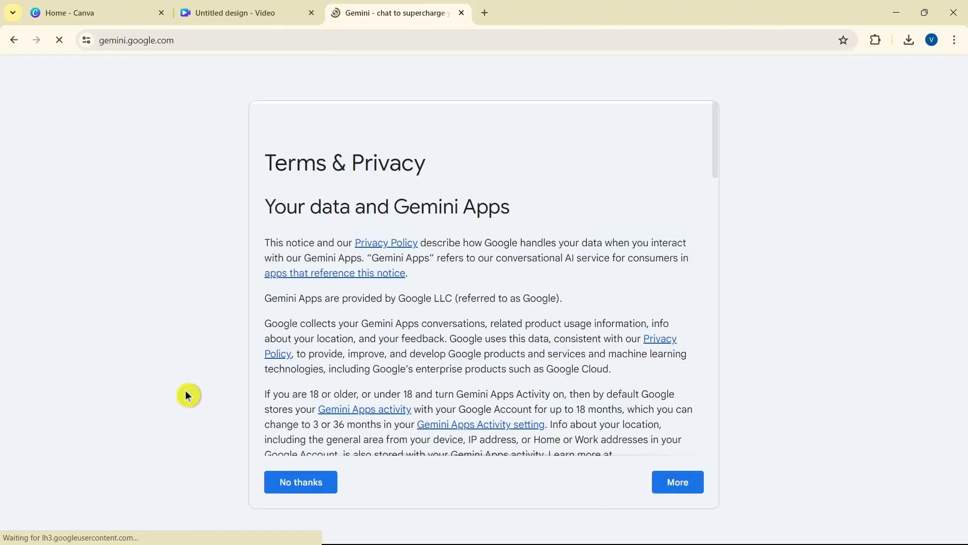
- Accept the terms and privacy notice, then opt in to email updates and continue past the welcome message
click(674, 499)
click(677, 498)
click(678, 498)
click(673, 489)
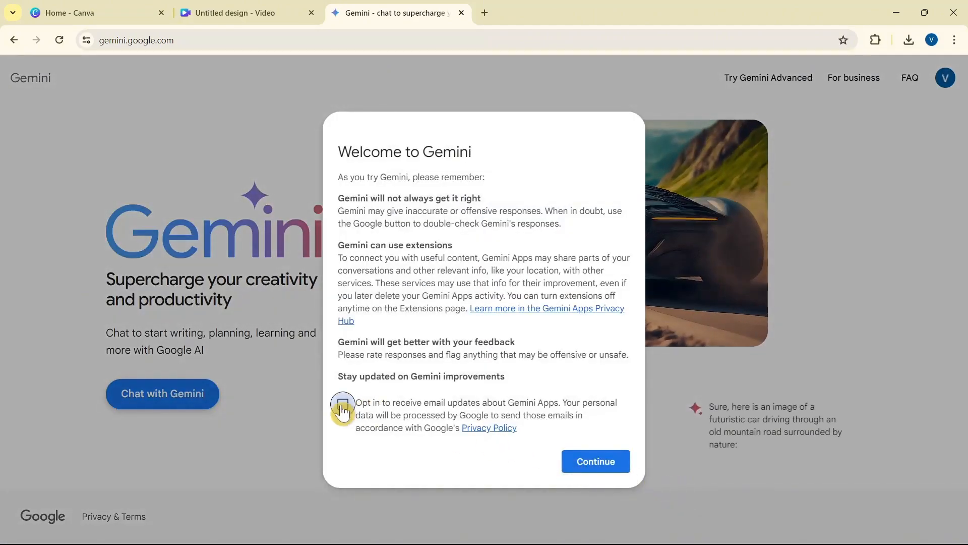
click(343, 404)
click(588, 462)
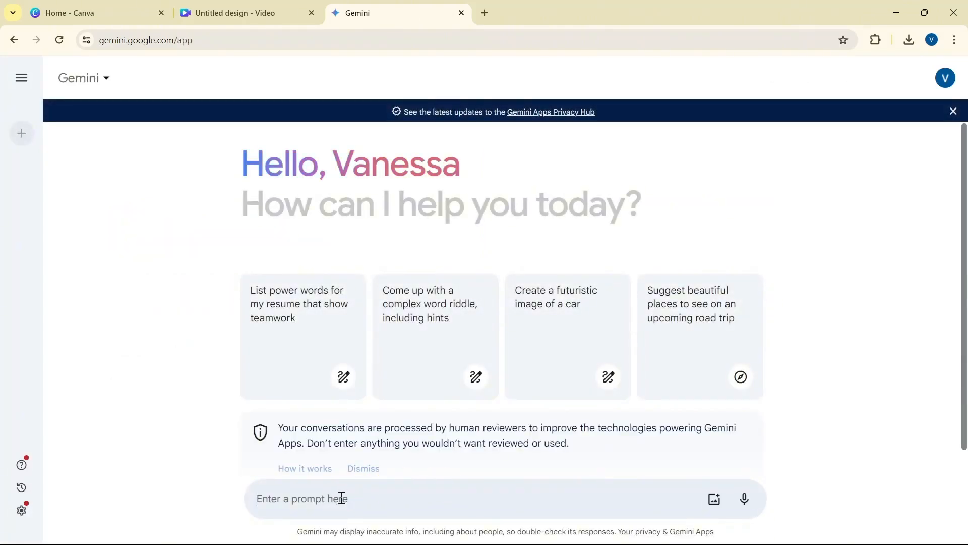
- Send the prompt "Make a quiz about Animals. 10 questions with 4 choices. Make all of them a table and make the answer in the last column."
click(393, 487)
text(Make a quiz about Animals. 10 questions with 4 choices. Make all of them a table)
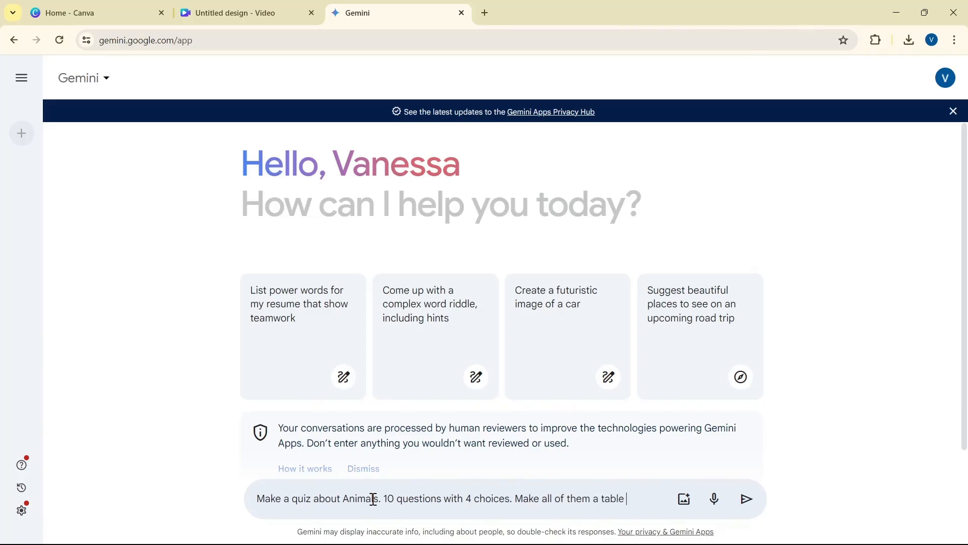
text(make )
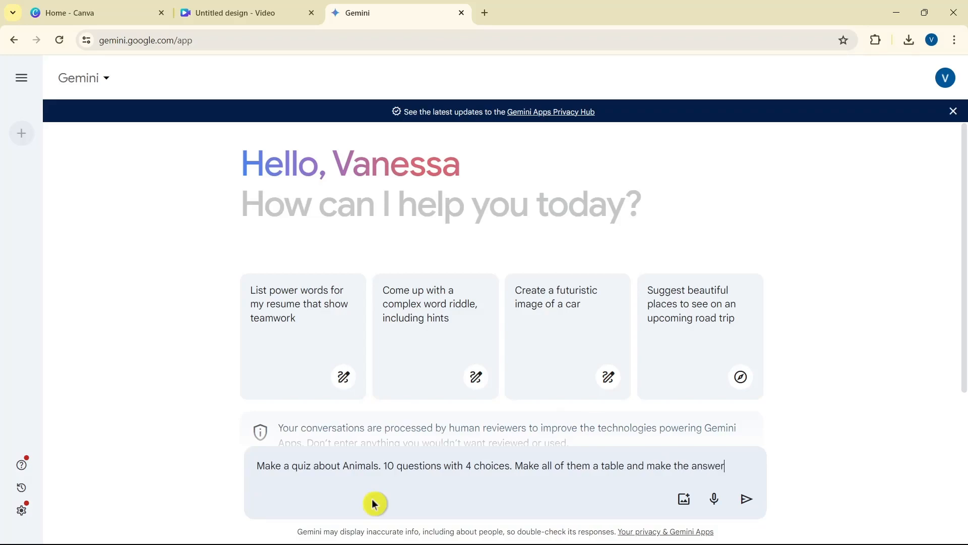
text(the last column.)
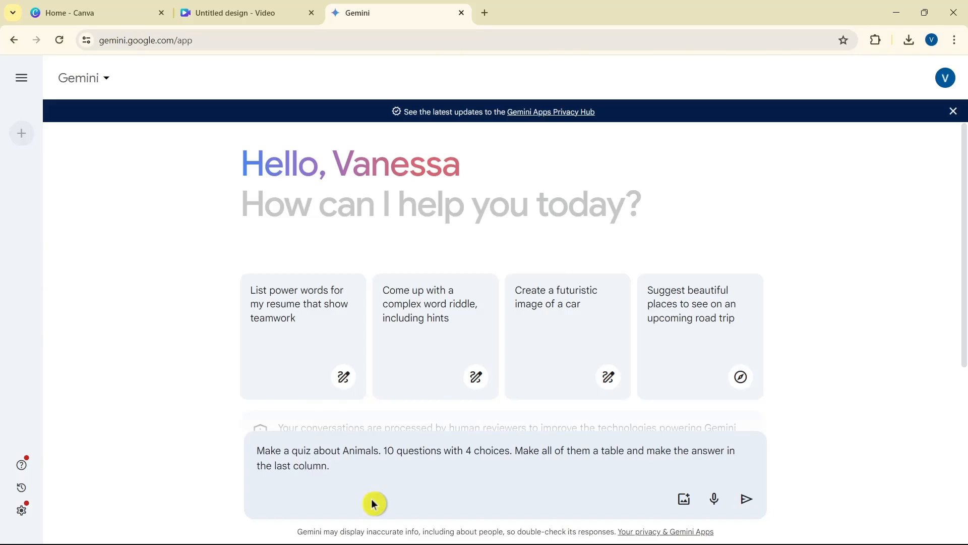
key(Return)
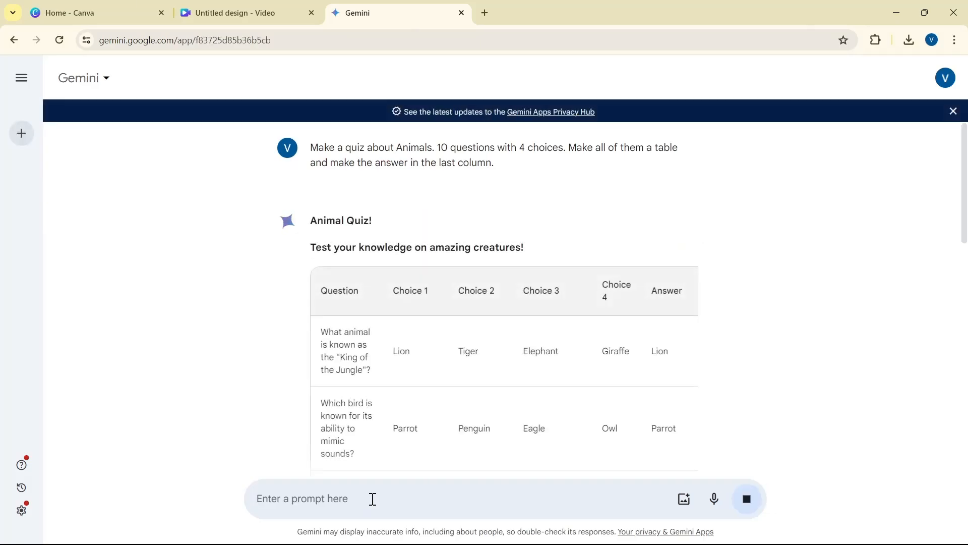
- Review the questions, choices and answers in the generated animal quiz table
scroll(529, 357, down, 15)
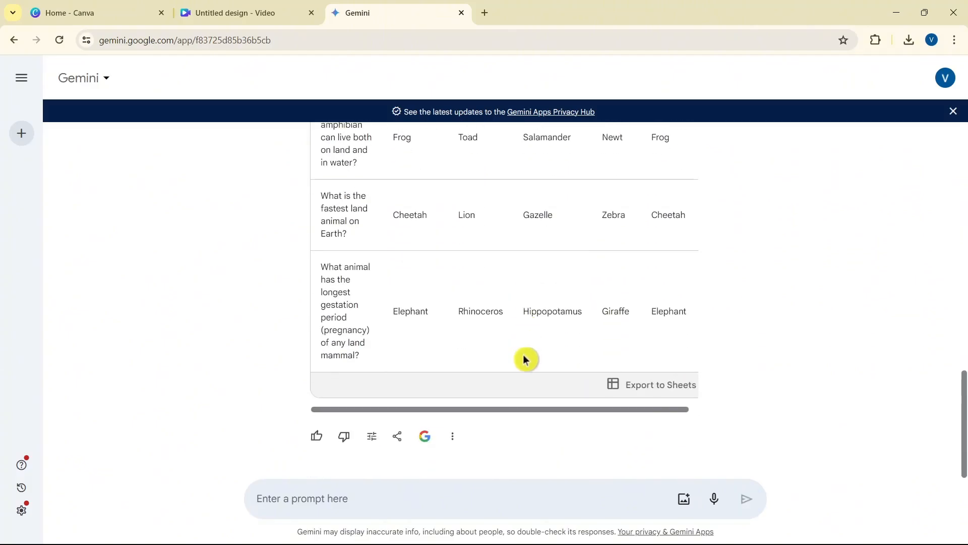
scroll(589, 394, up, 15)
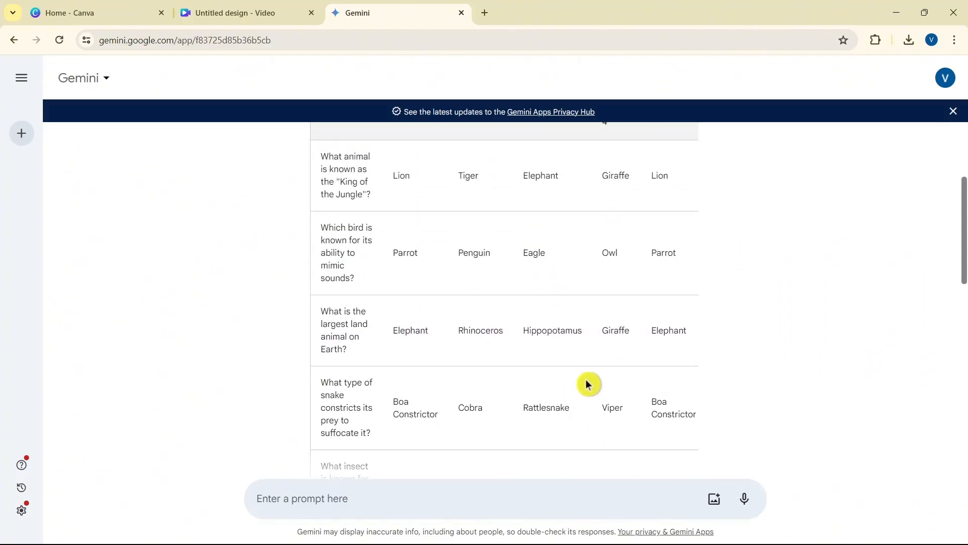
scroll(726, 411, down, 15)
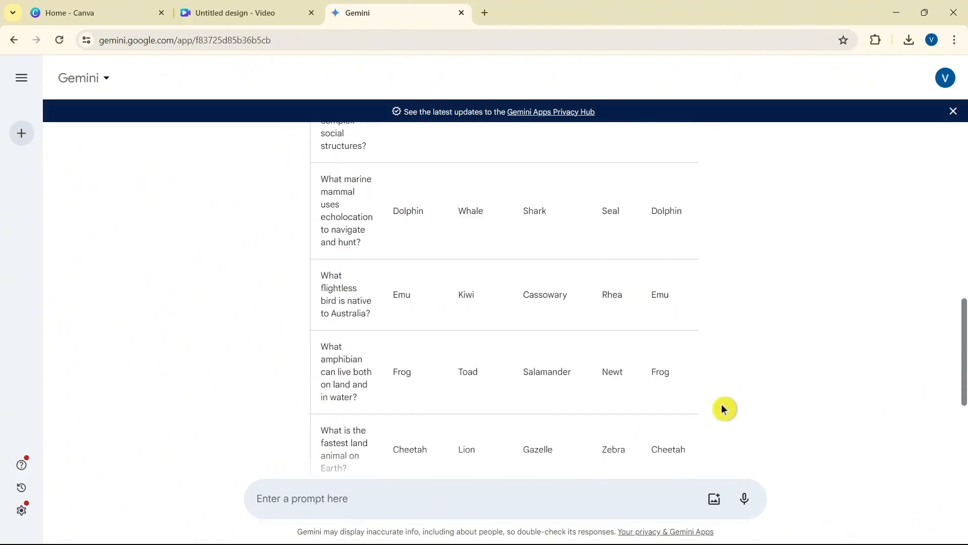
scroll(661, 335, up, 5)
scroll(664, 342, down, 5)
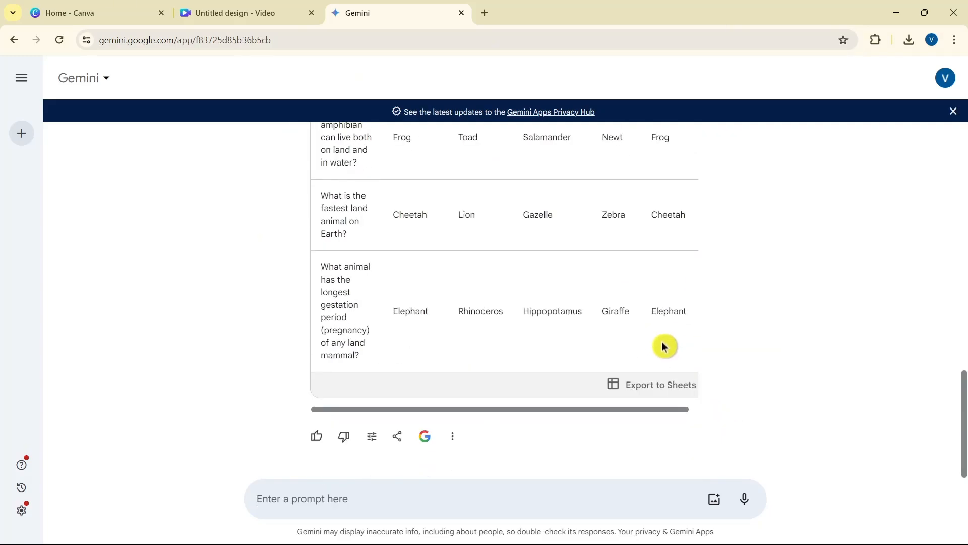
- Export the animal quiz table from Gemini to Google Sheets and open the new spreadsheet
click(656, 394)
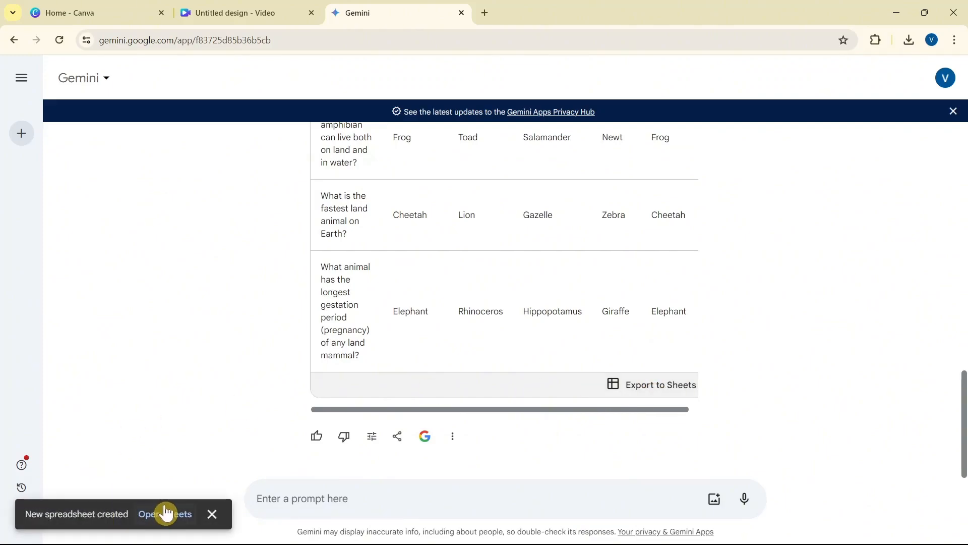
click(171, 516)
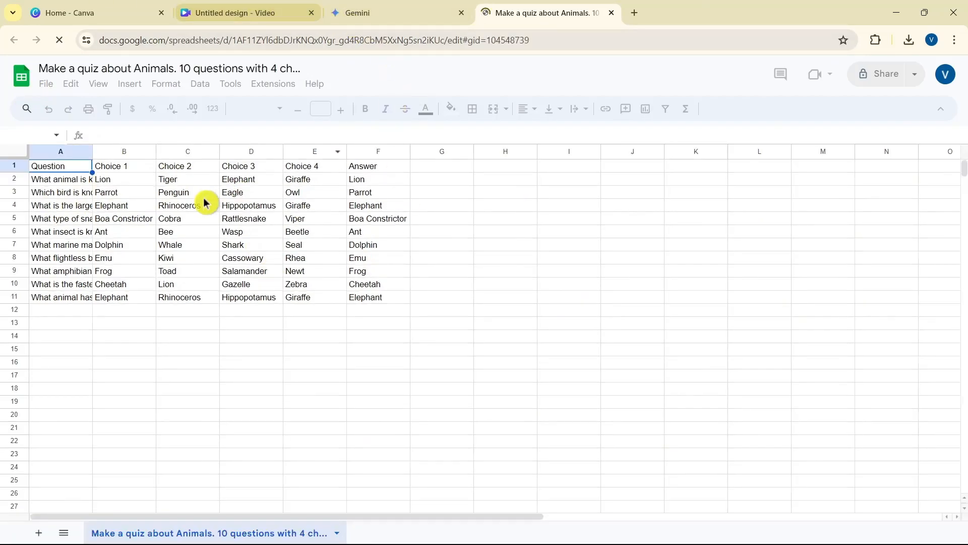
click(282, 15)
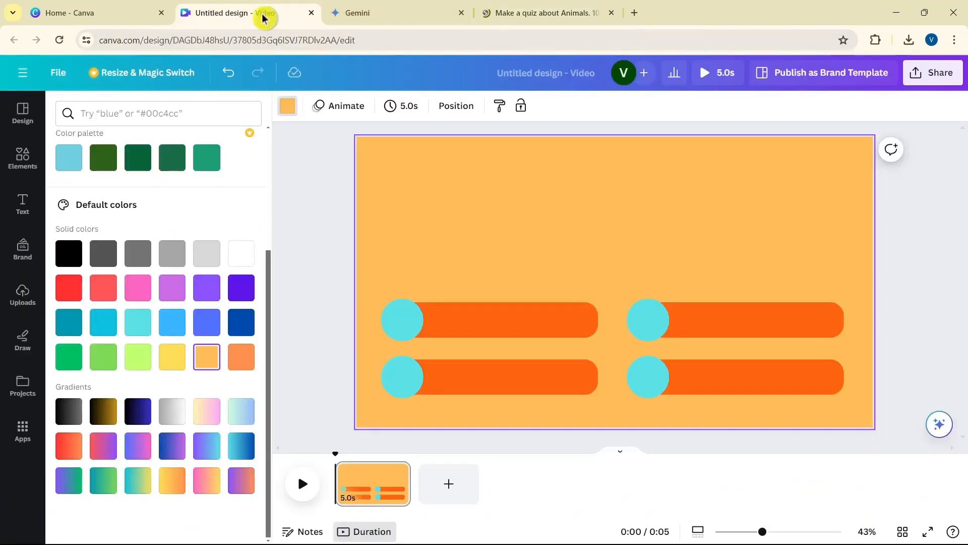
click(494, 15)
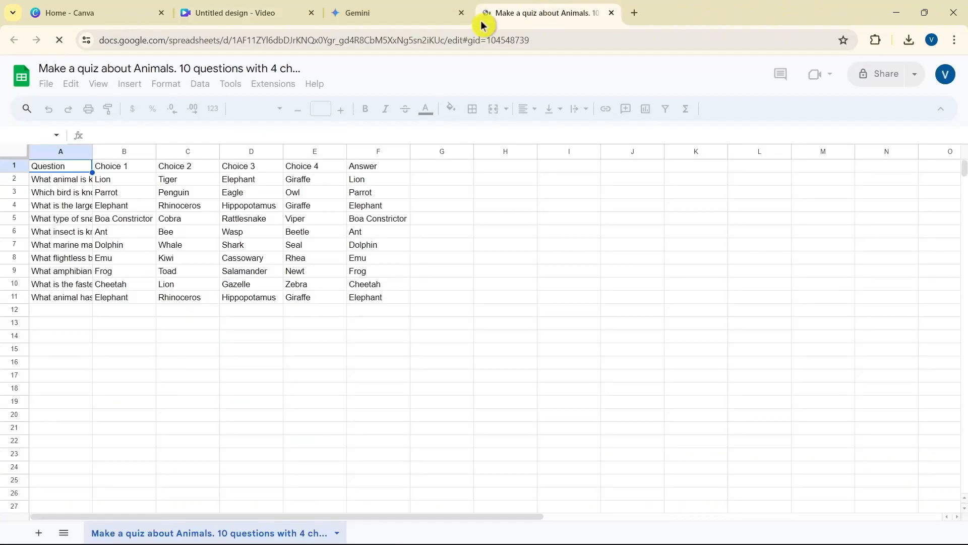
- Copy the question text in cell A2 of the quiz spreadsheet and return to the Canva design
click(63, 183)
double_click(64, 182)
triple_click(76, 177)
key(ctrl+c)
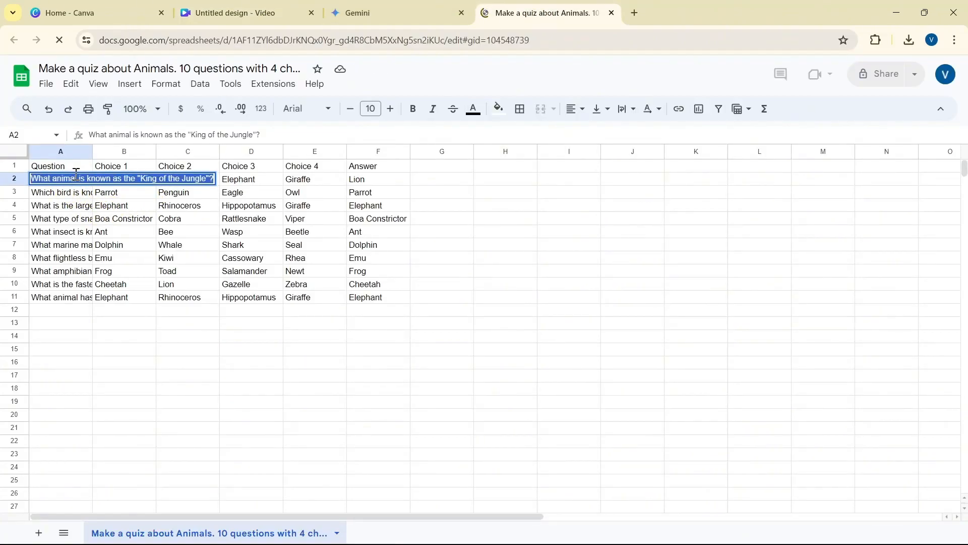
click(227, 11)
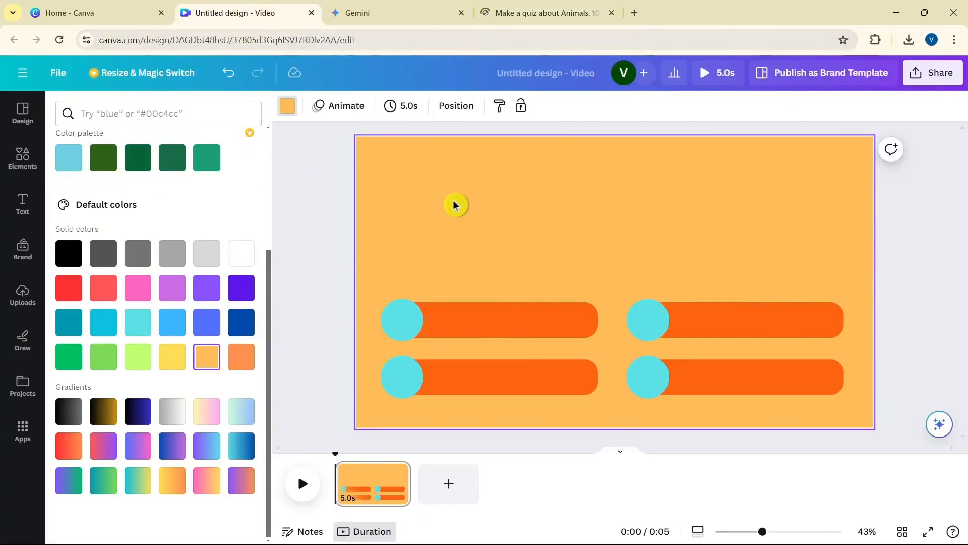
key(ctrl+v)
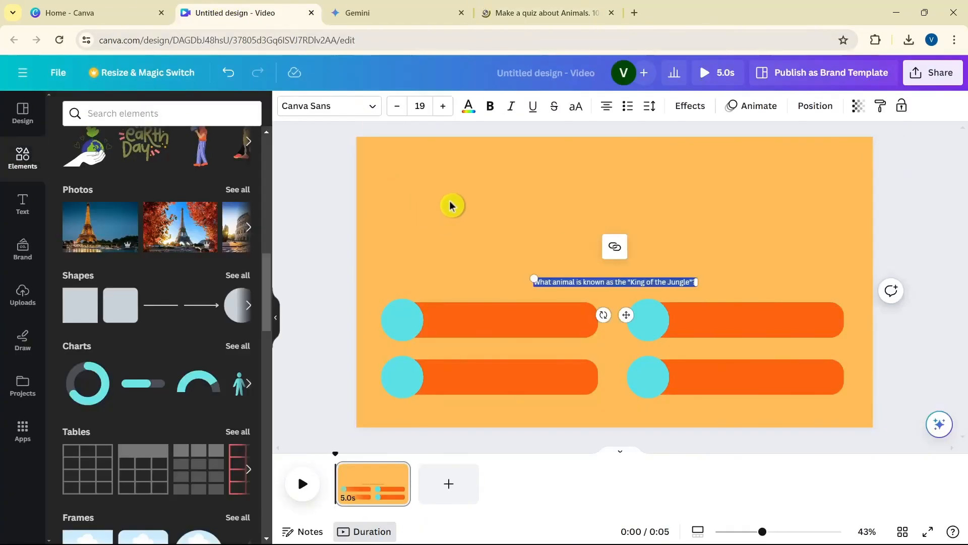
drag(507, 256, 379, 187)
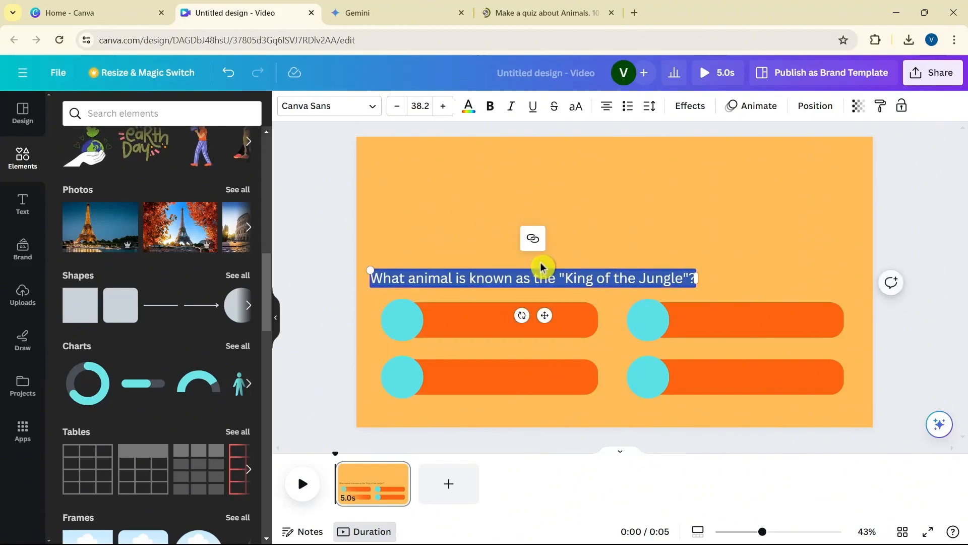
key(BackSpace)
- Add a heading containing the copied "King of the Jungle" question, scale it to about size 57 and place it above the answer bars
click(20, 207)
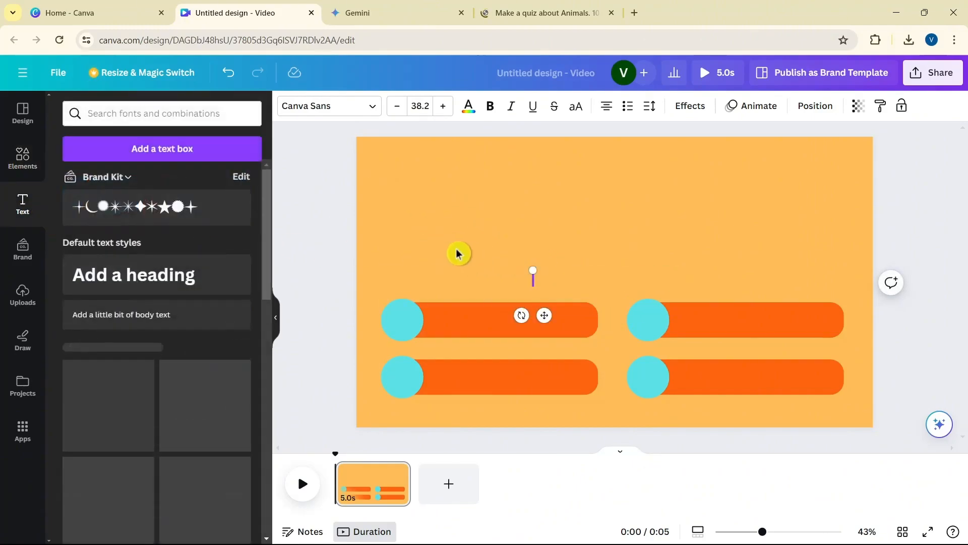
click(154, 276)
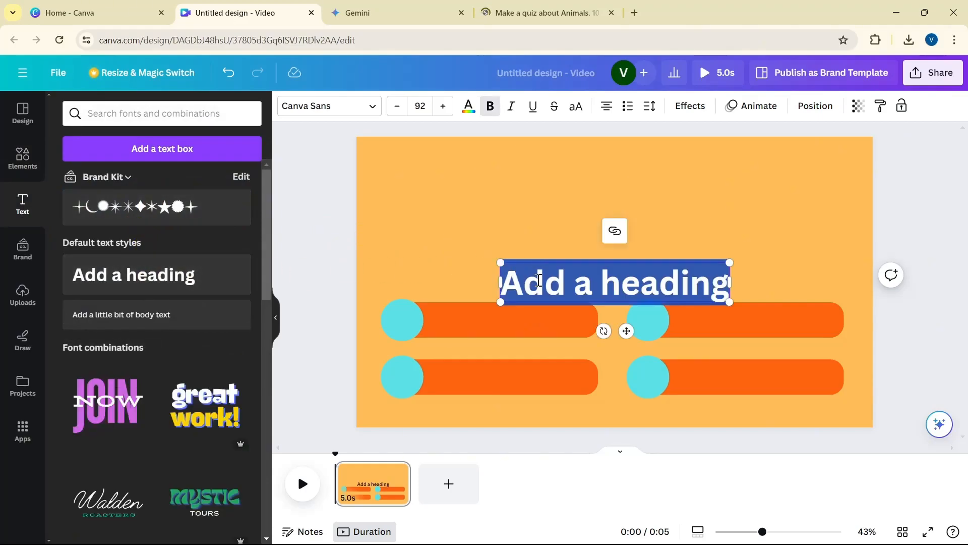
key(ctrl+v)
drag(870, 349, 677, 314)
drag(597, 263, 662, 210)
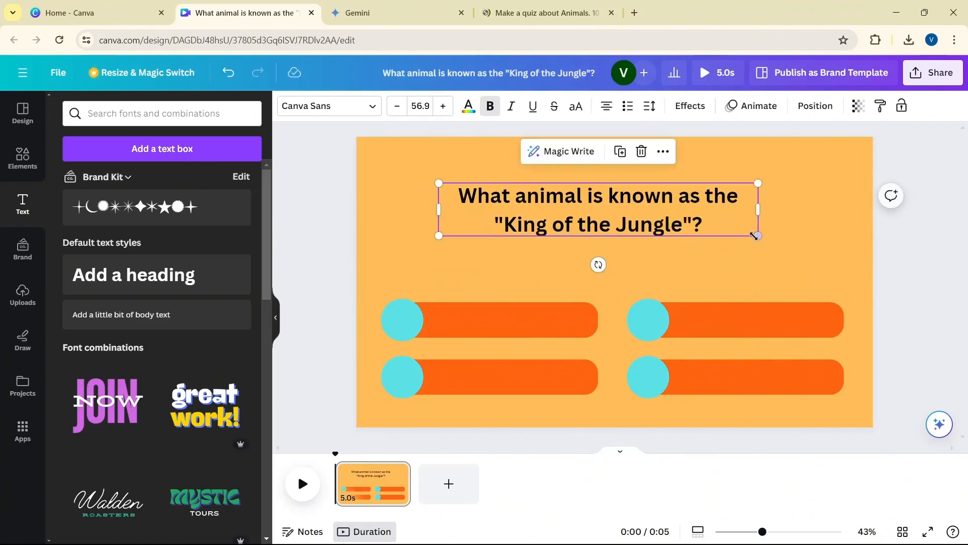
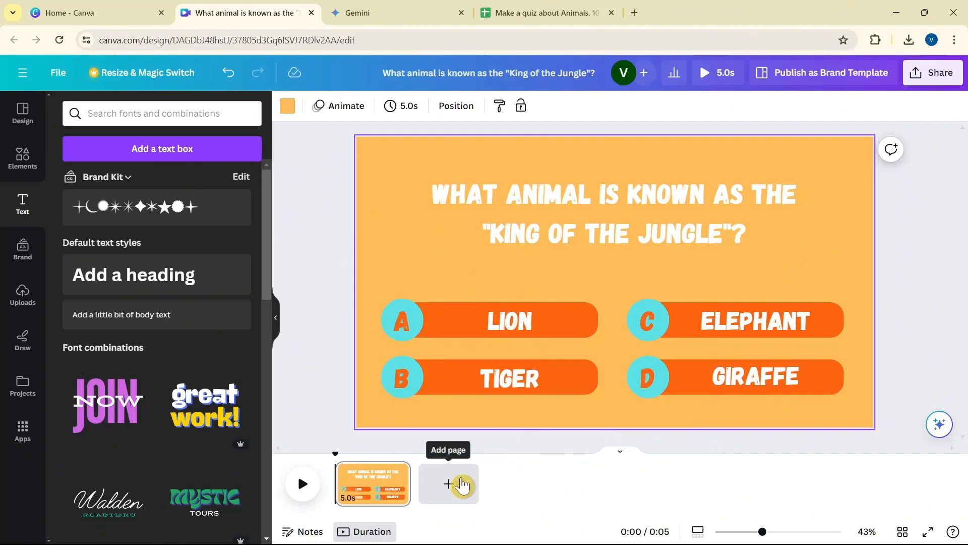
- Add a second page to the video and insert a heading on it
click(462, 484)
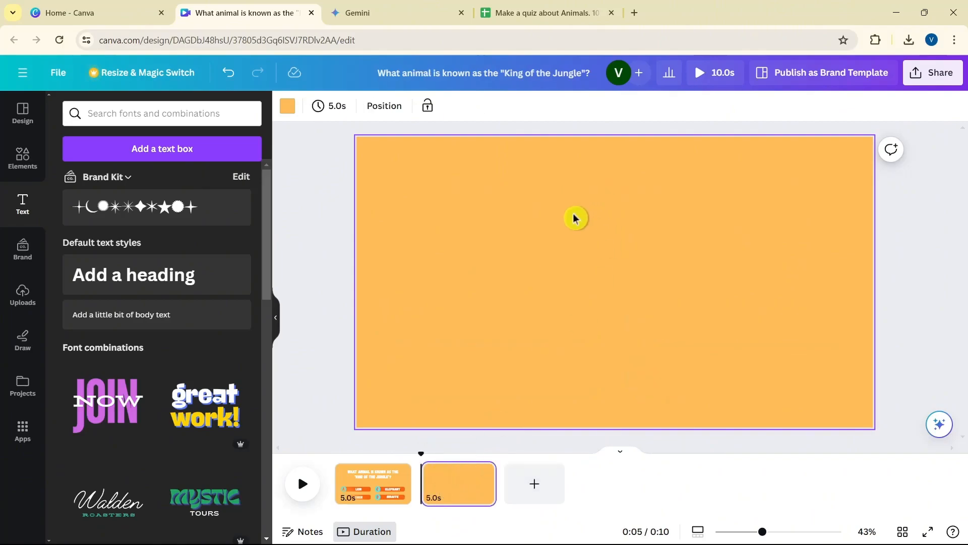
click(118, 282)
- Look up the first question's answer in cell F2 of the quiz spreadsheet and return to the Canva design
click(568, 12)
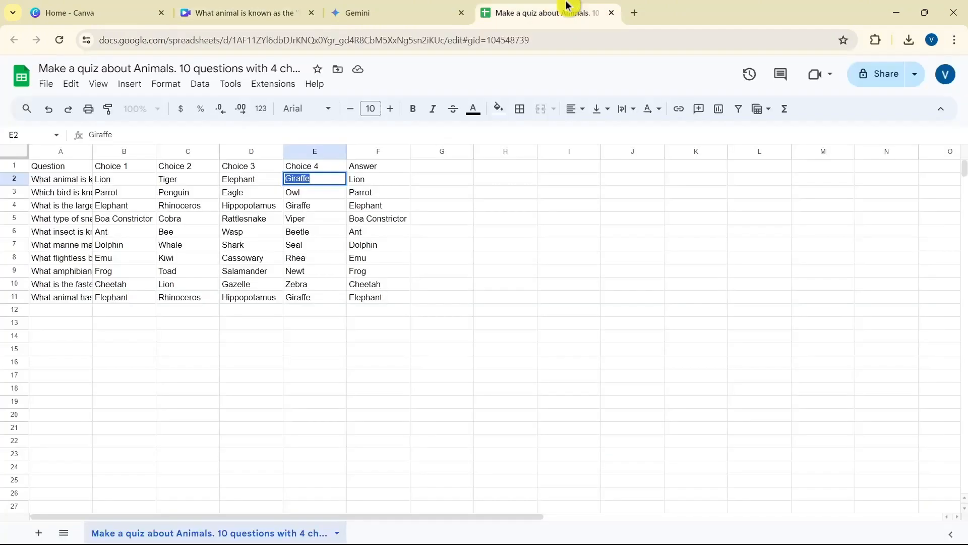
click(361, 179)
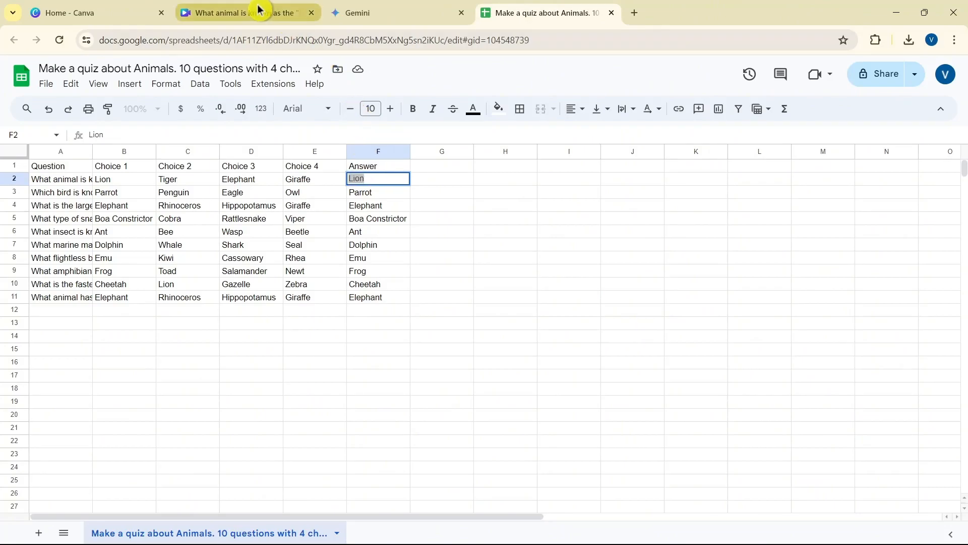
click(242, 13)
- Replace the second page's heading text with "CORRECT ANSWER:"
double_click(601, 278)
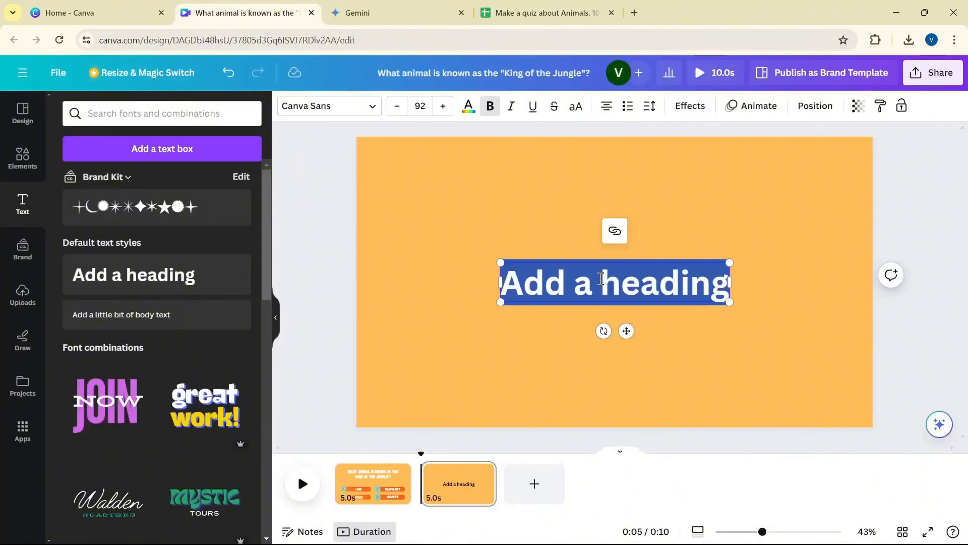
text(Co)
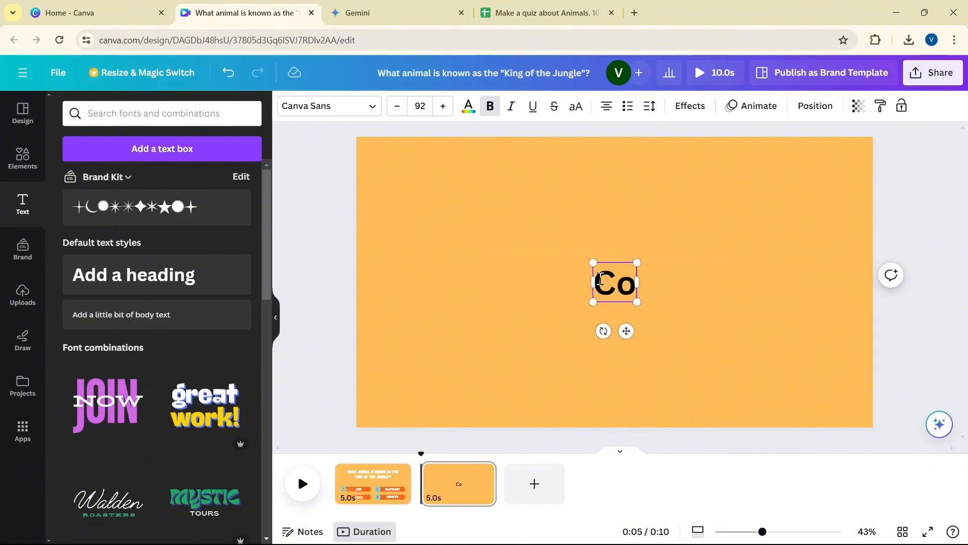
key(BackSpace)
text(OR)
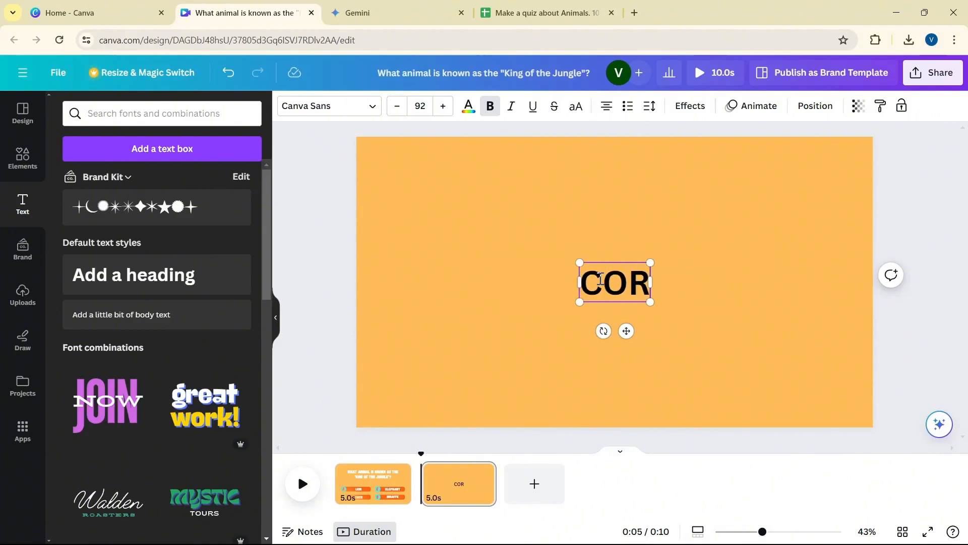
text(RECT ANSWER:)
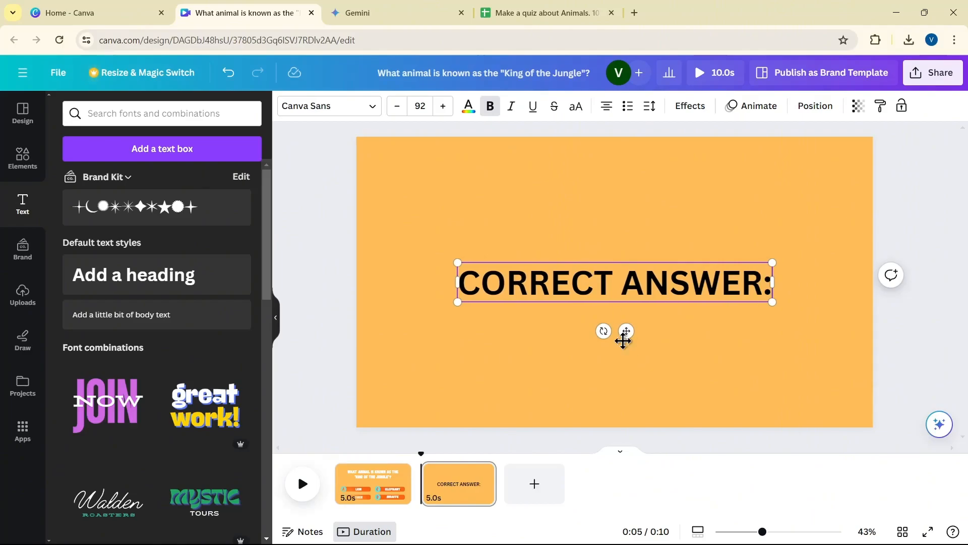
- Set the "CORRECT ANSWER:" heading in the Gagalin font and color it white
triple_click(602, 289)
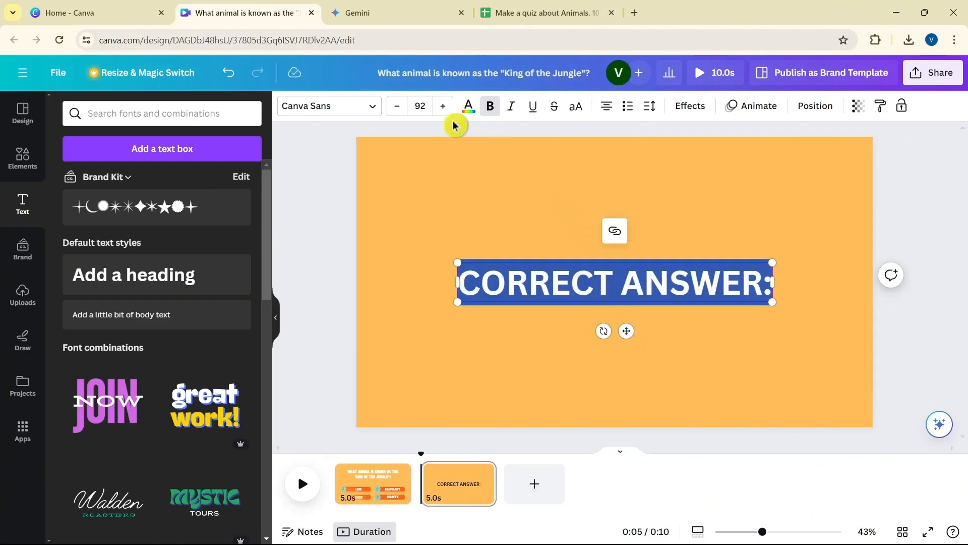
click(356, 111)
click(102, 230)
click(538, 222)
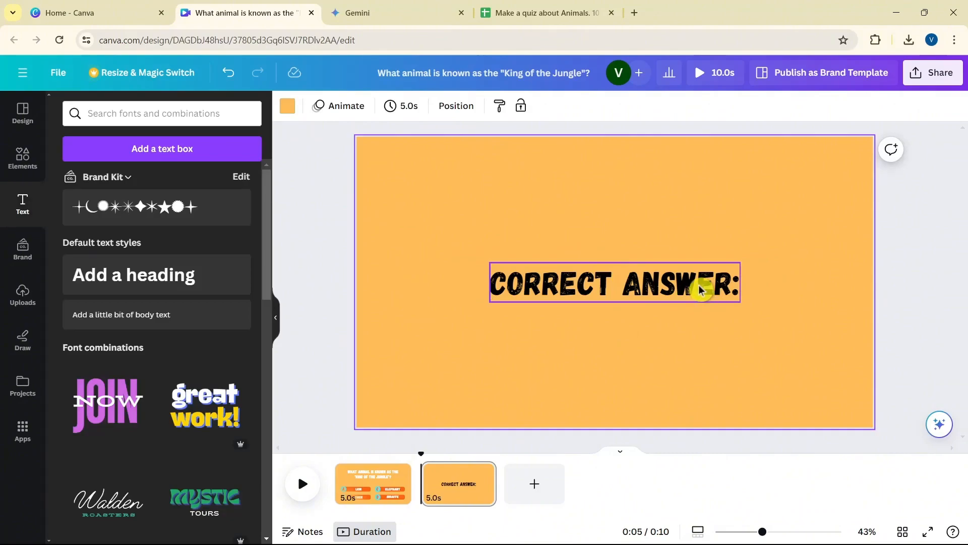
click(702, 286)
double_click(613, 273)
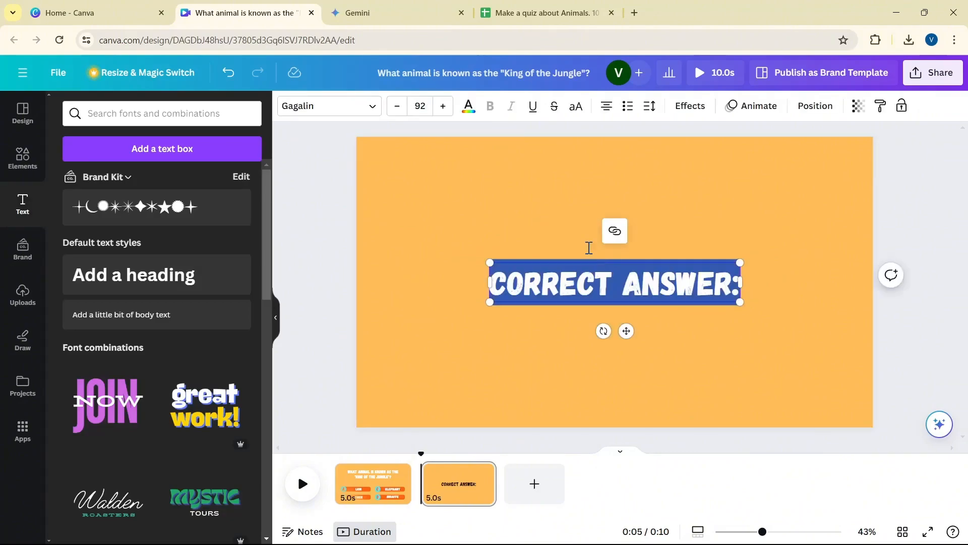
click(469, 105)
click(241, 279)
key(Escape)
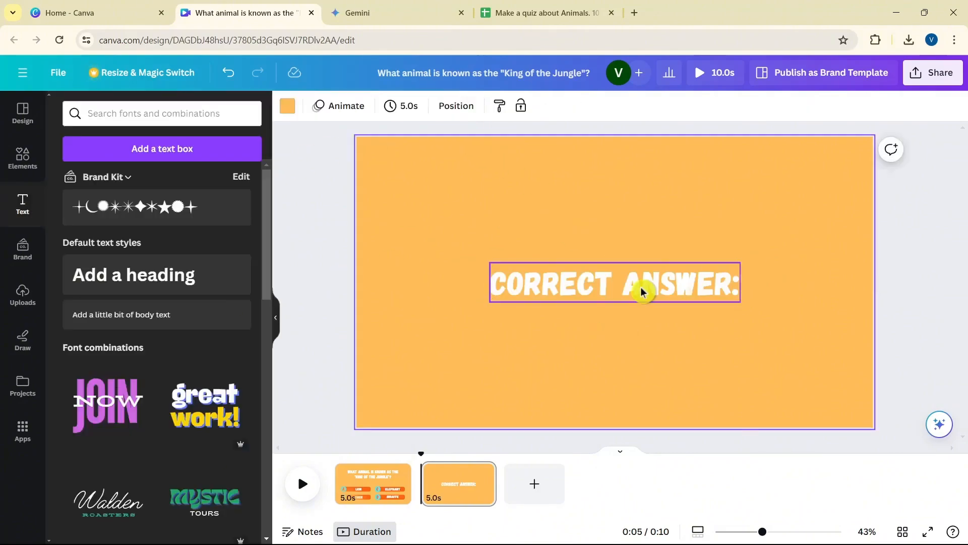
- Enlarge the "CORRECT ANSWER:" heading to size 130 and center it horizontally in the upper half of the page
drag(740, 302, 841, 391)
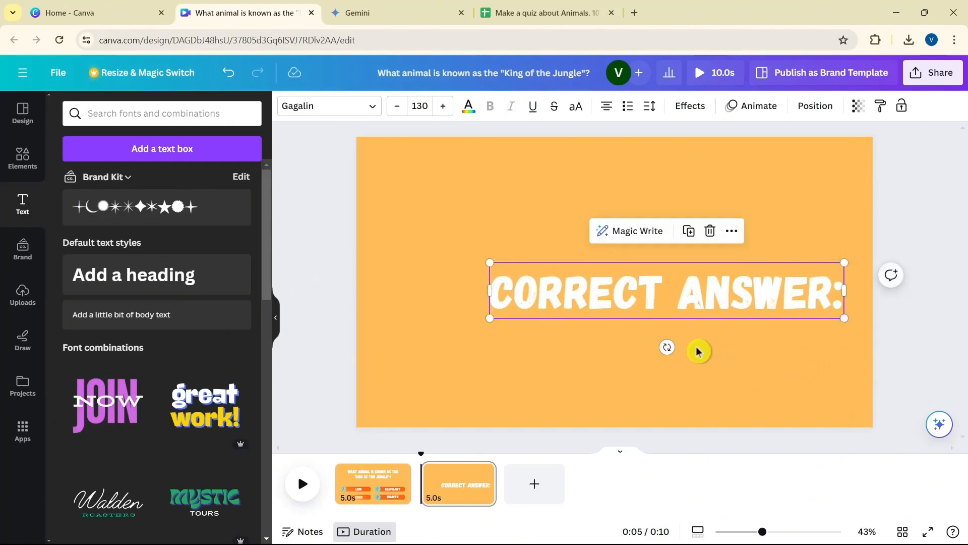
drag(715, 304, 662, 246)
click(683, 343)
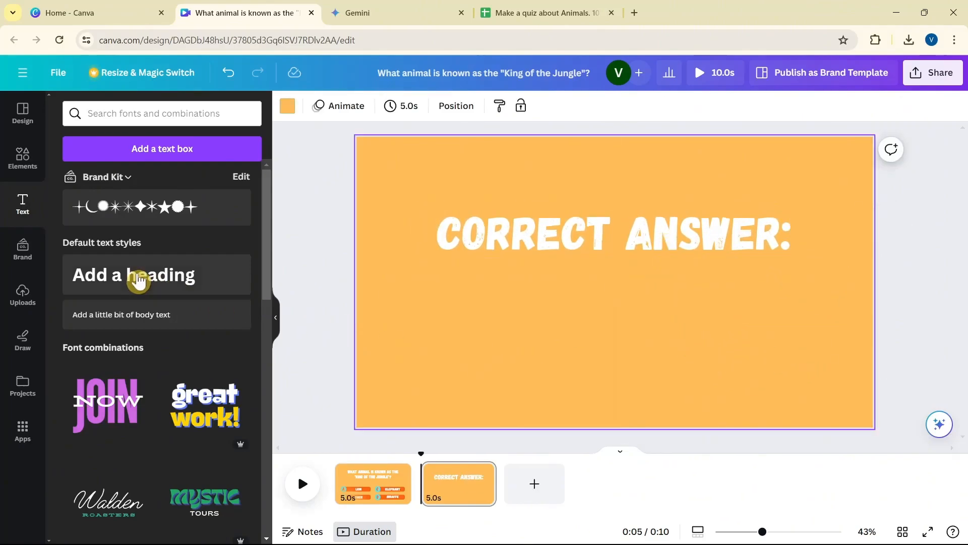
- Add an orange rounded rectangle, reshape it into a wide bar and center it below the "CORRECT ANSWER:" heading
click(22, 157)
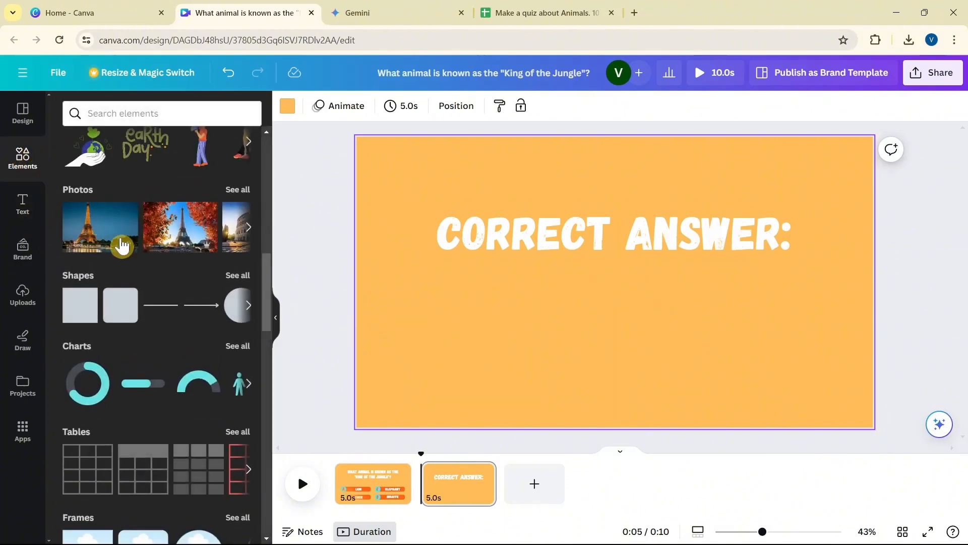
click(118, 323)
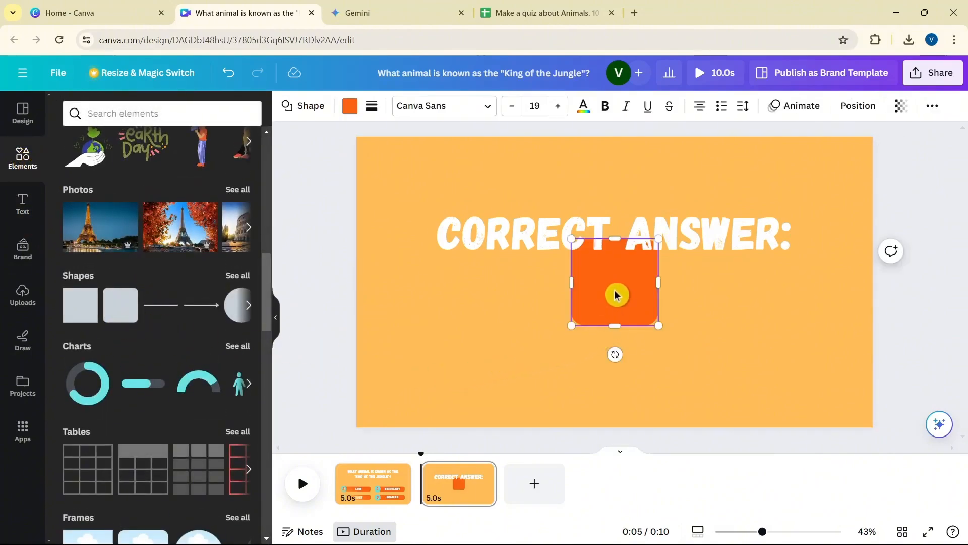
drag(616, 295, 411, 318)
click(417, 329)
click(575, 324)
drag(534, 277, 609, 334)
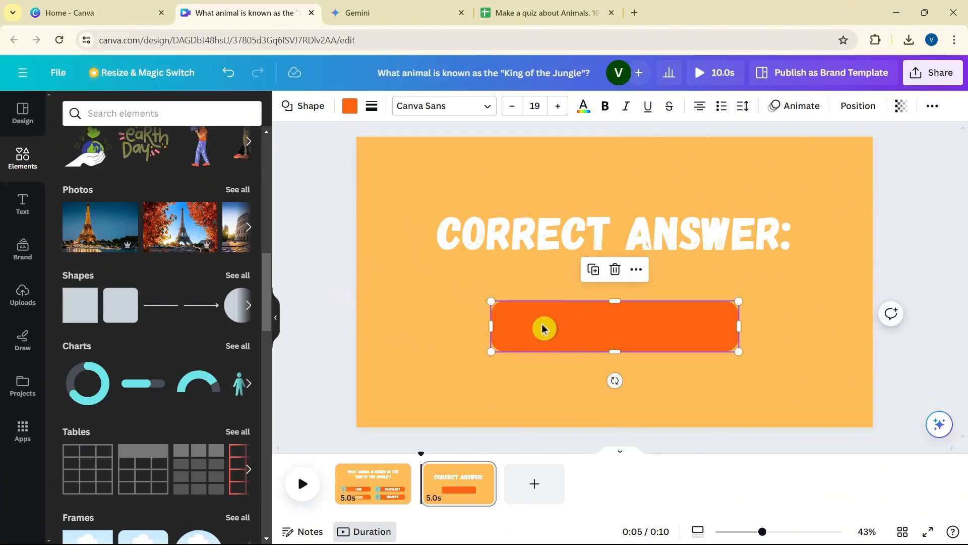
- Add a heading reading "LION" to the answer page, checking the answer against the quiz spreadsheet
click(23, 203)
click(134, 274)
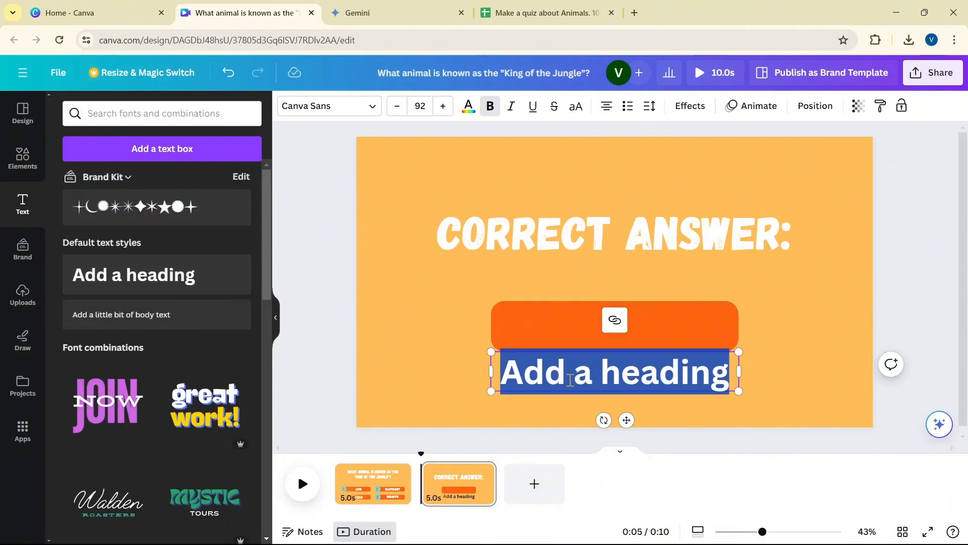
text(LIONM)
key(BackSpace)
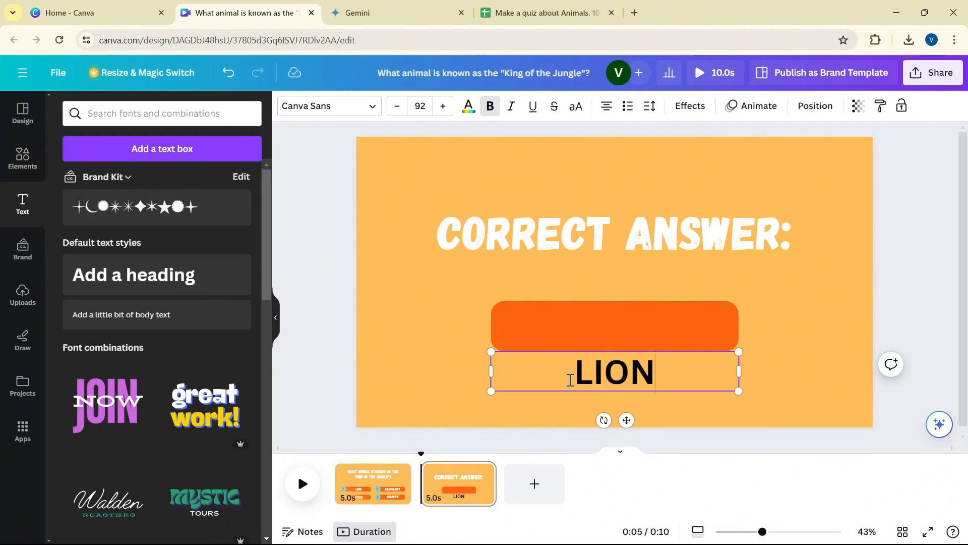
click(539, 12)
click(266, 7)
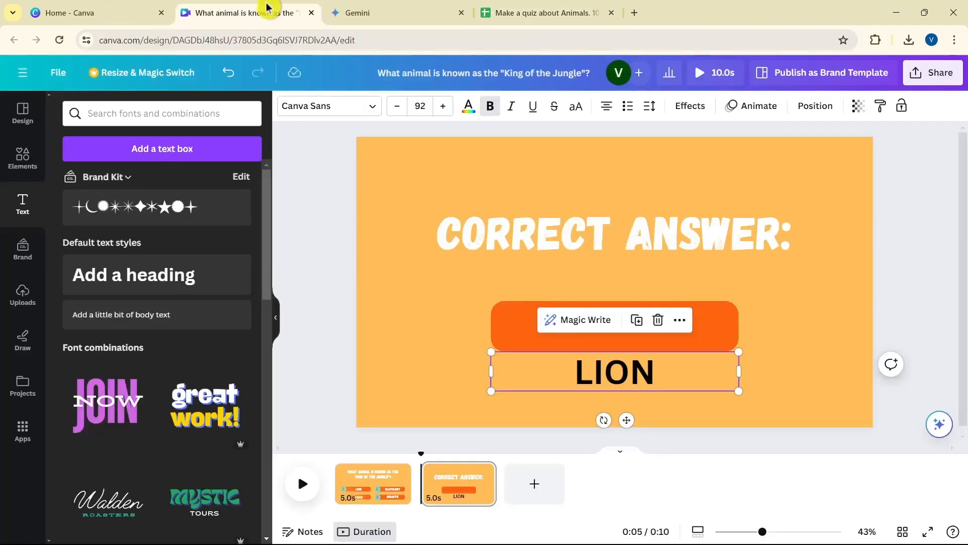
- Change the "LION" text's font to Gagalin
double_click(628, 384)
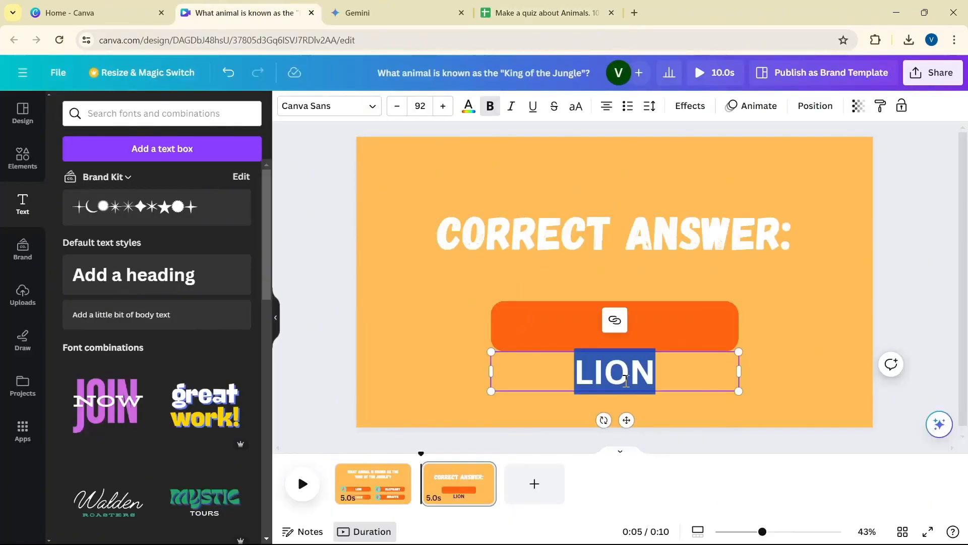
click(369, 121)
click(147, 227)
click(415, 240)
click(593, 376)
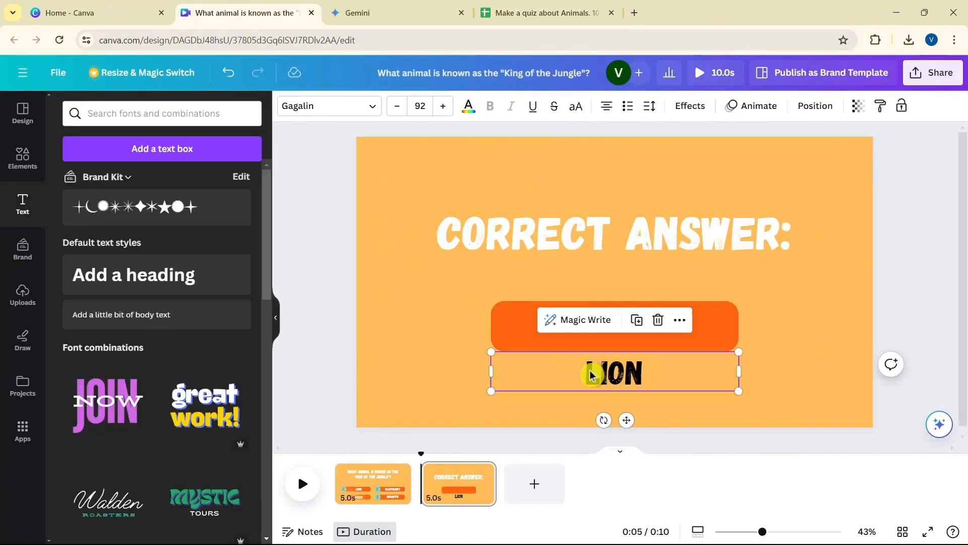
- Move the "LION" text onto the orange bar, enlarge it to size 131 and center it there
drag(627, 420, 627, 383)
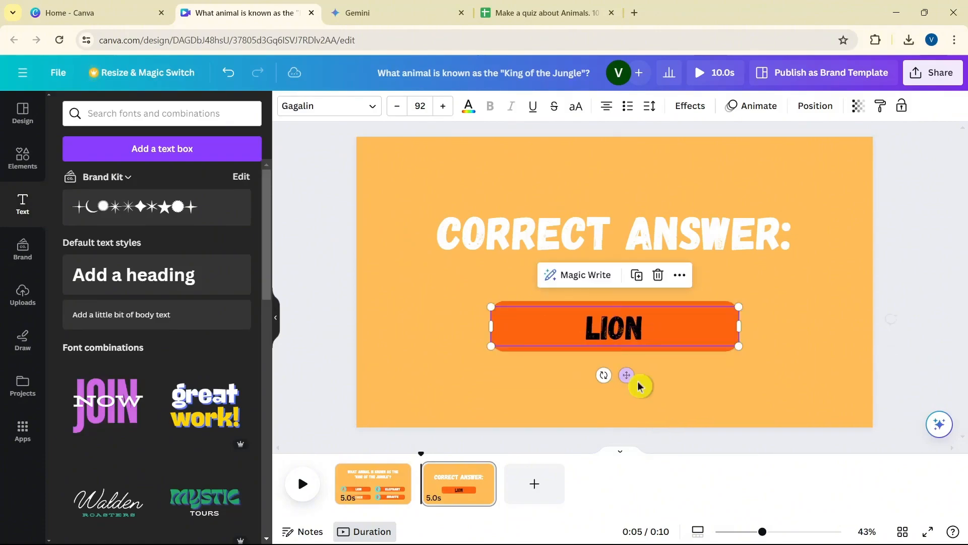
drag(739, 346, 794, 373)
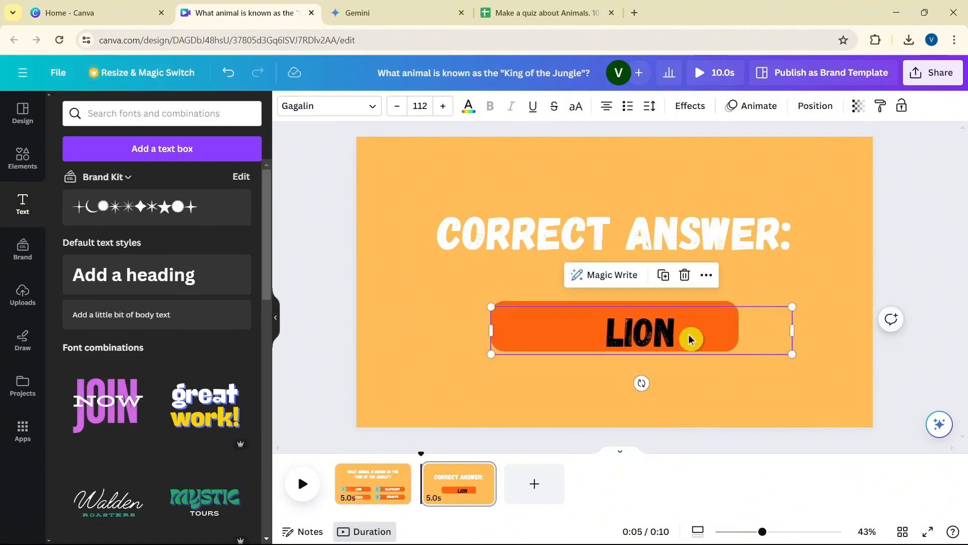
drag(690, 339, 664, 334)
drag(783, 360, 827, 369)
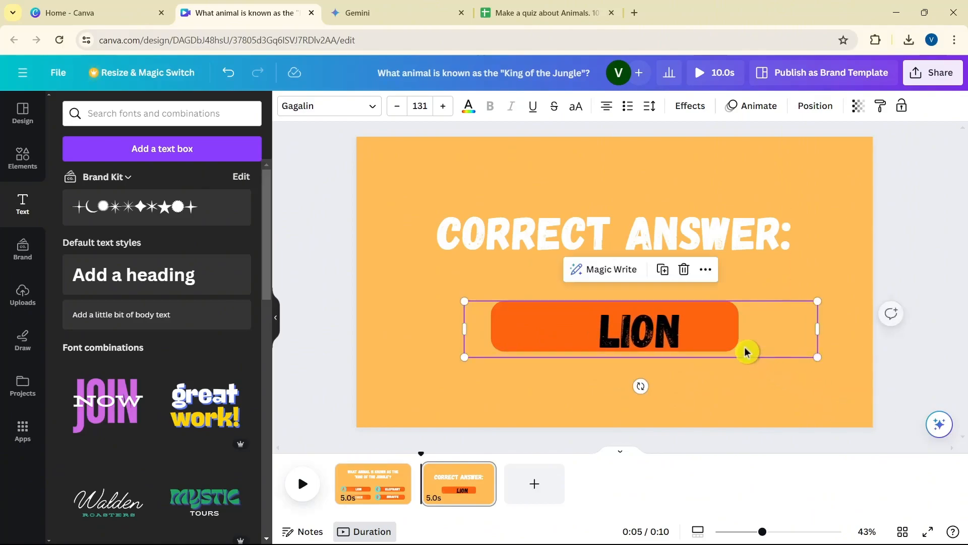
drag(746, 350, 717, 338)
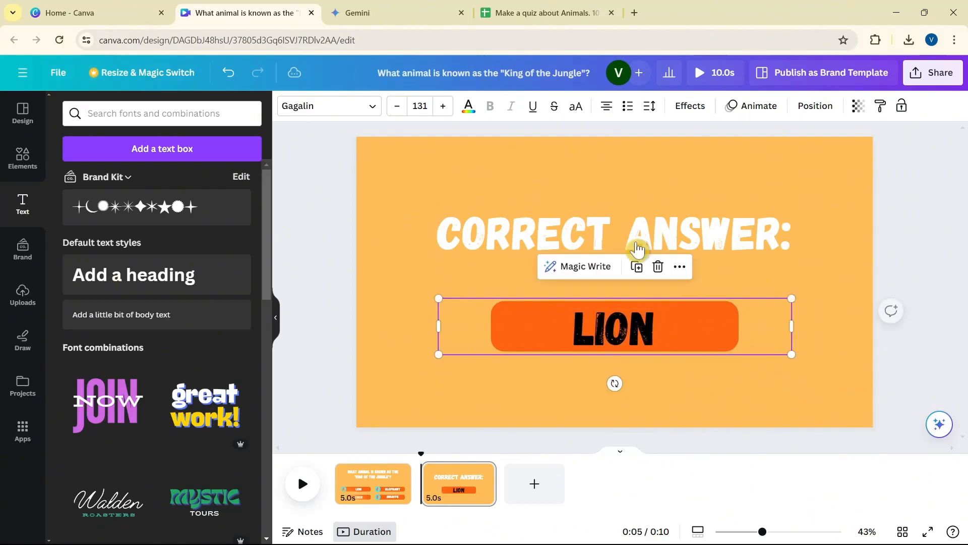
- Change the "LION" text's color to white
double_click(593, 324)
click(473, 113)
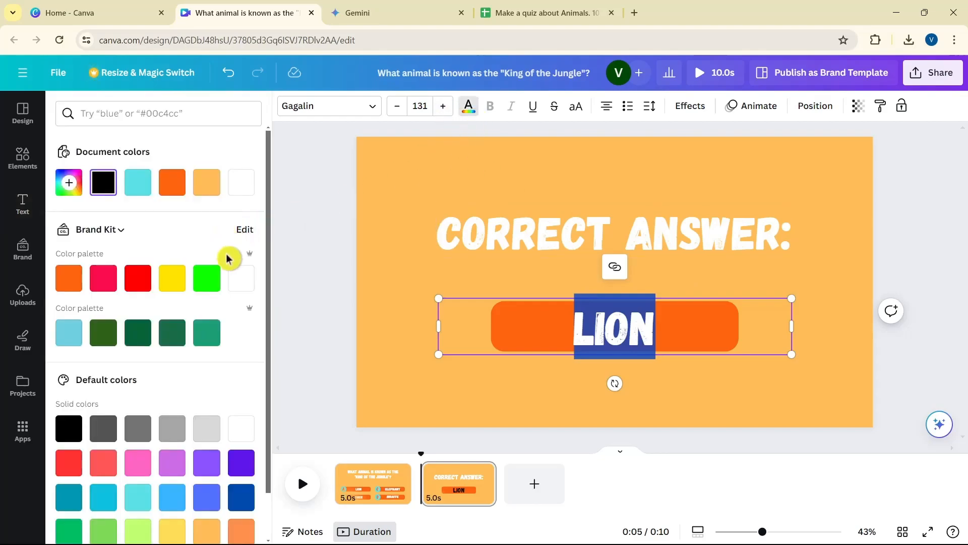
click(241, 278)
click(411, 251)
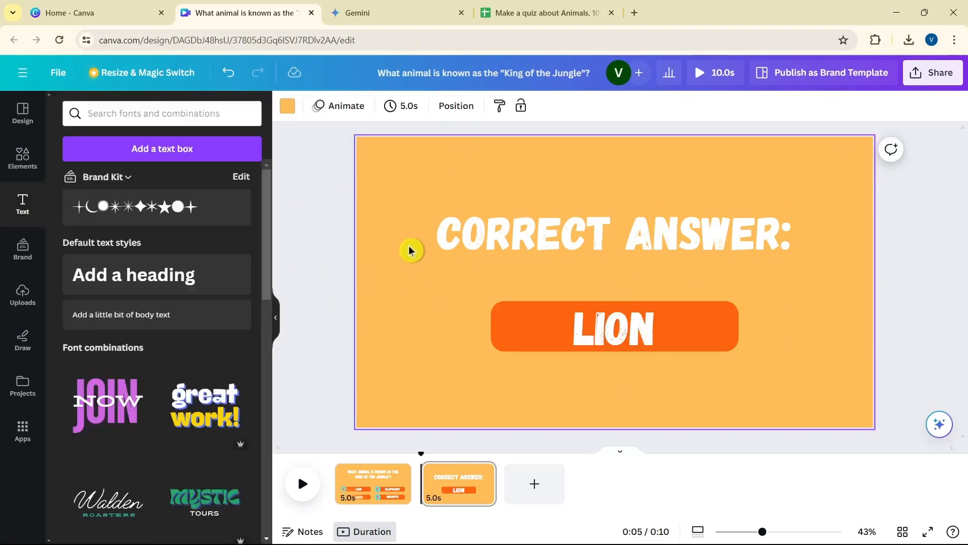
- Select and copy all parts of answer option A, "LION", on the question page
click(394, 498)
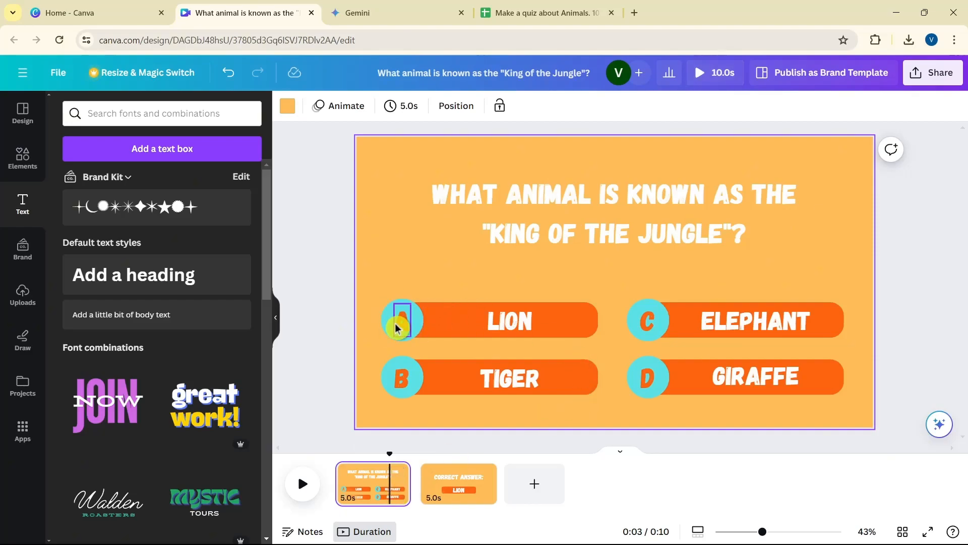
drag(372, 291, 404, 339)
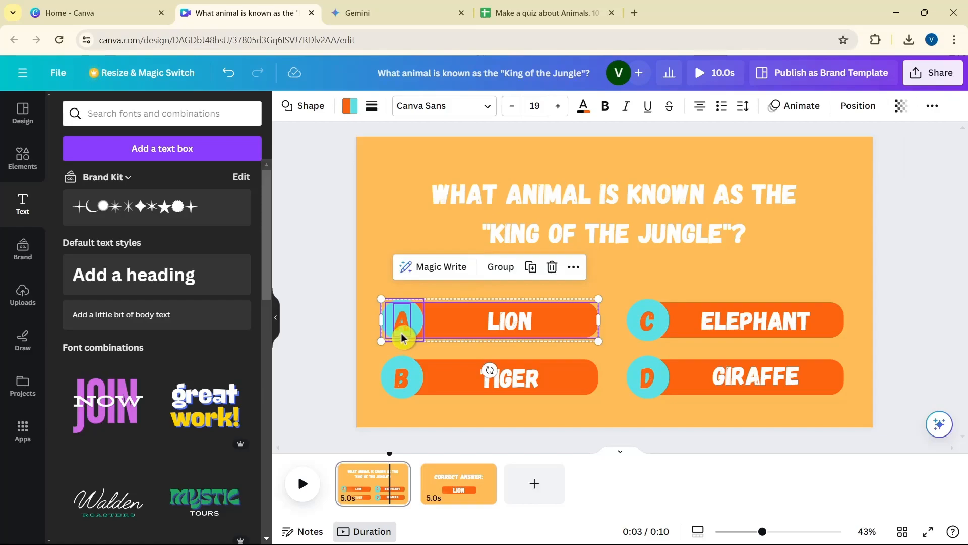
drag(372, 268, 592, 354)
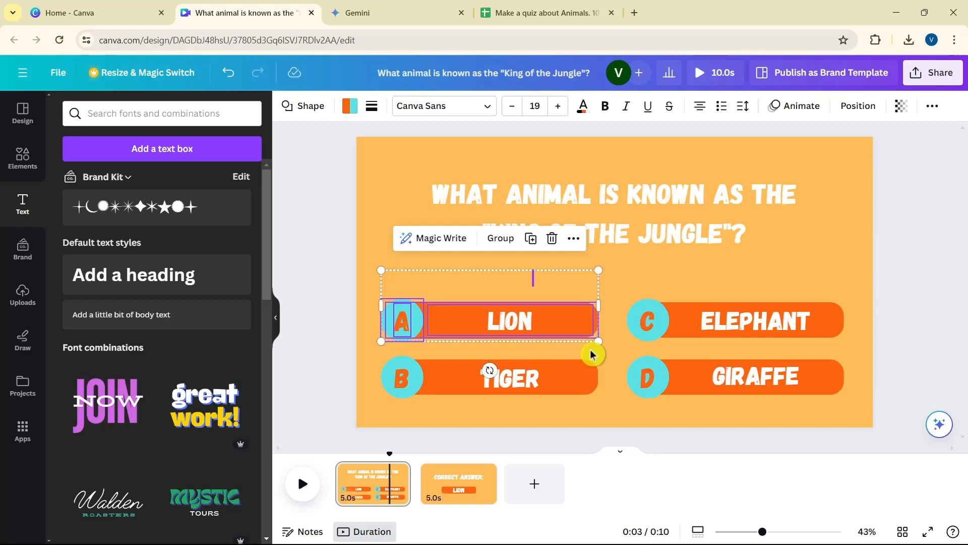
click(558, 10)
click(256, 13)
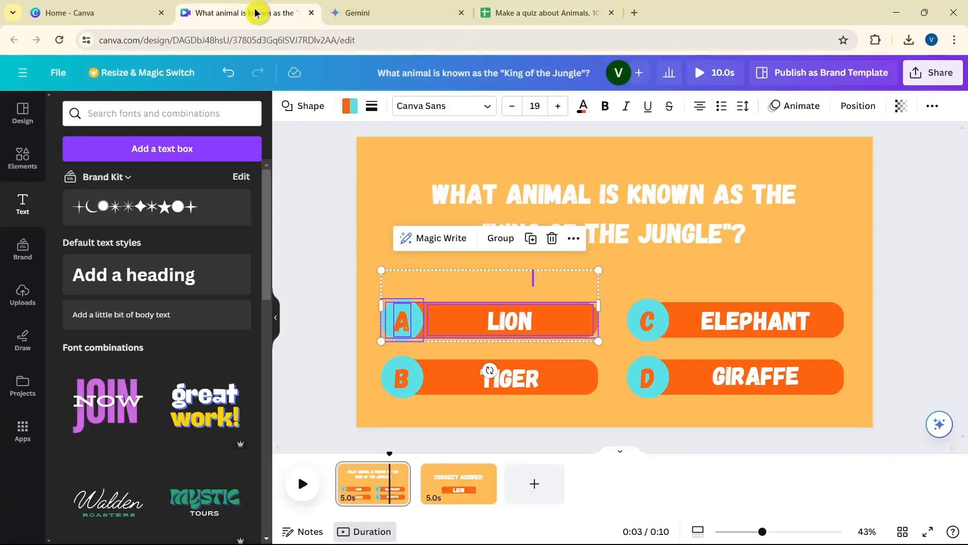
- Replace the orange bar and "LION" text on the answer page with the copied option A
click(460, 484)
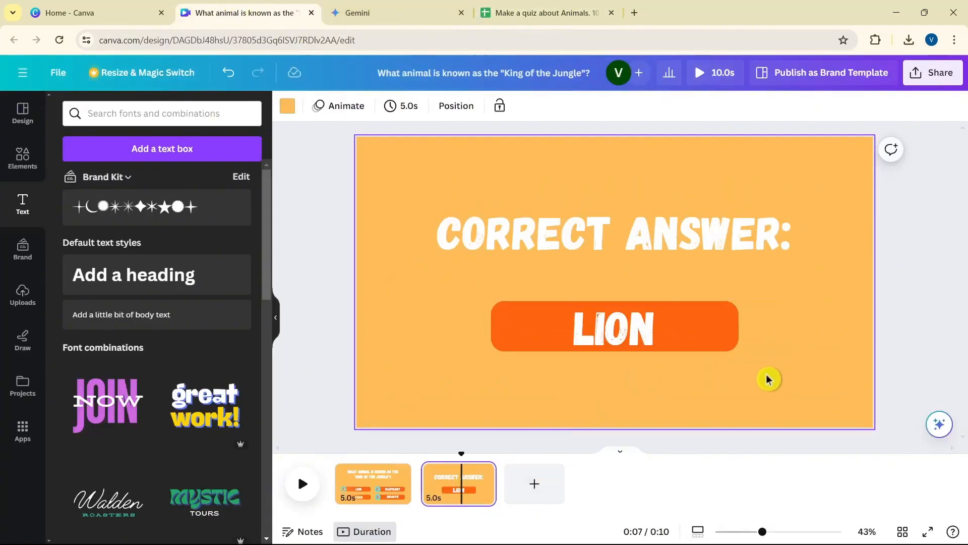
drag(769, 379, 492, 295)
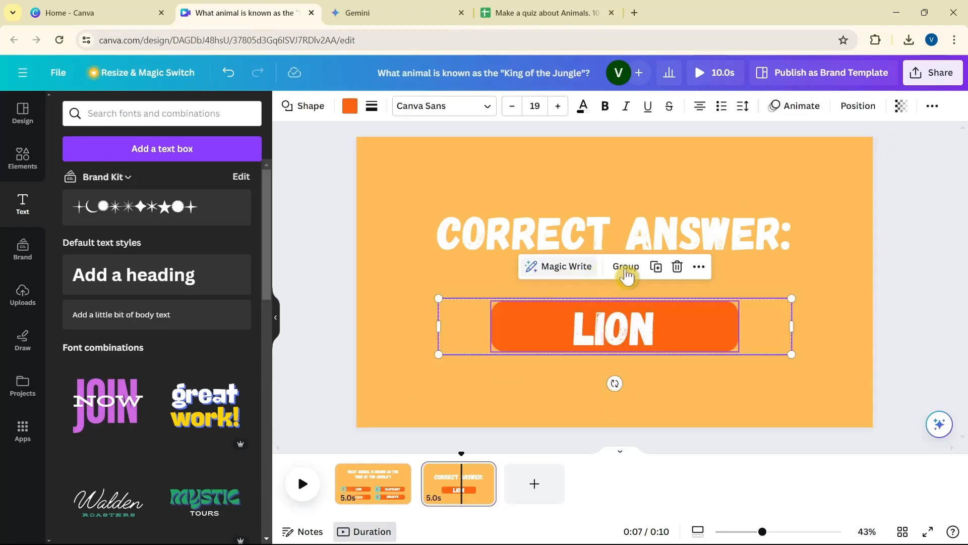
click(678, 267)
click(605, 331)
key(ctrl+z)
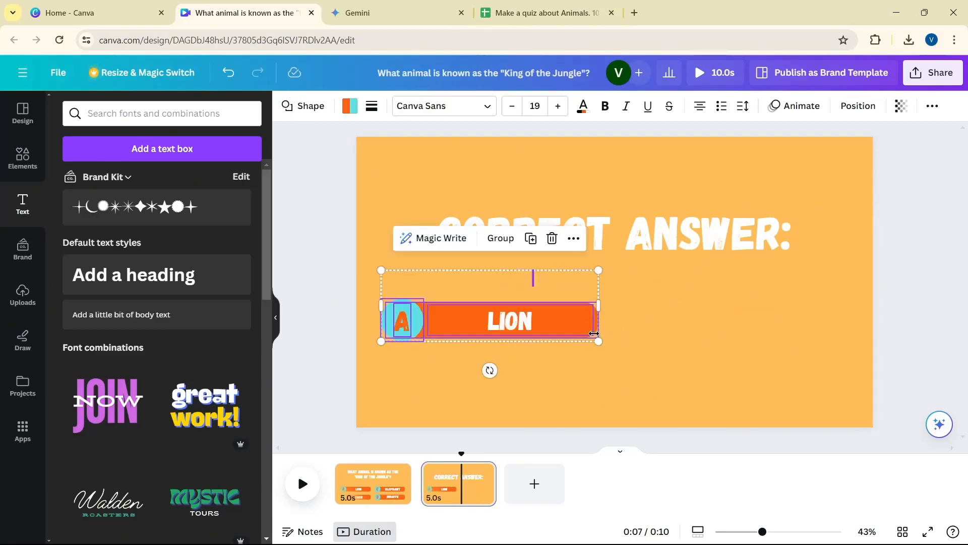
- Enlarge the pasted option A elements together and center them below the "CORRECT ANSWER:" heading
drag(599, 342, 756, 393)
click(418, 217)
drag(550, 358, 587, 338)
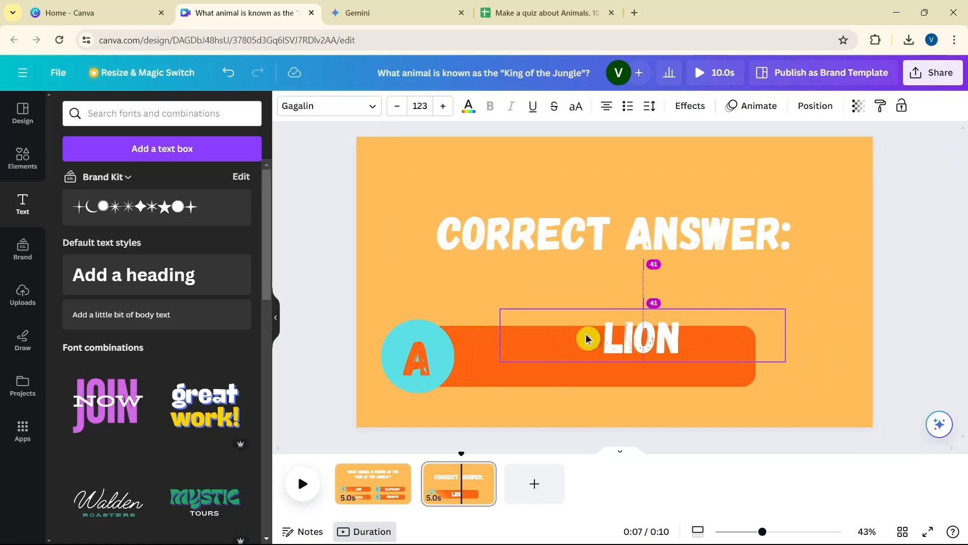
click(228, 77)
click(378, 302)
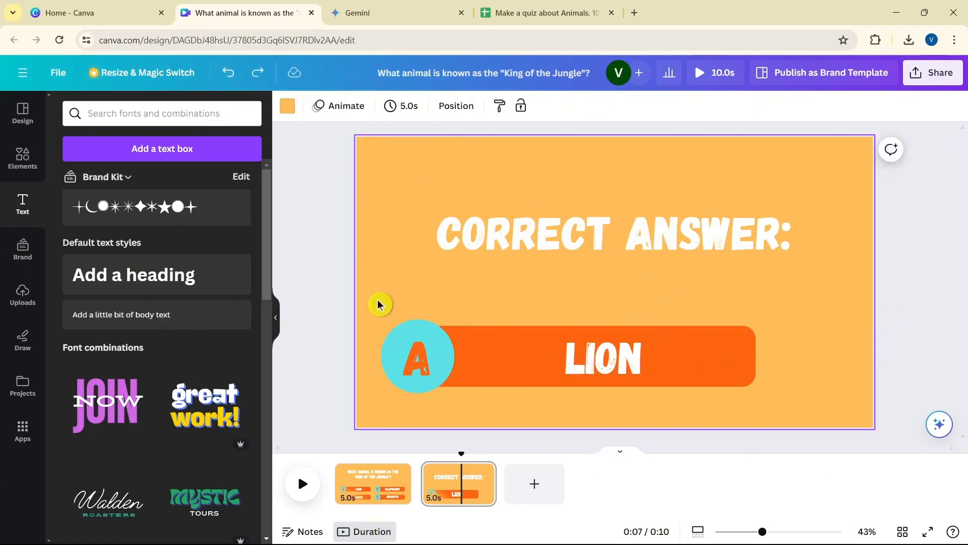
drag(379, 303, 735, 400)
drag(551, 352, 573, 317)
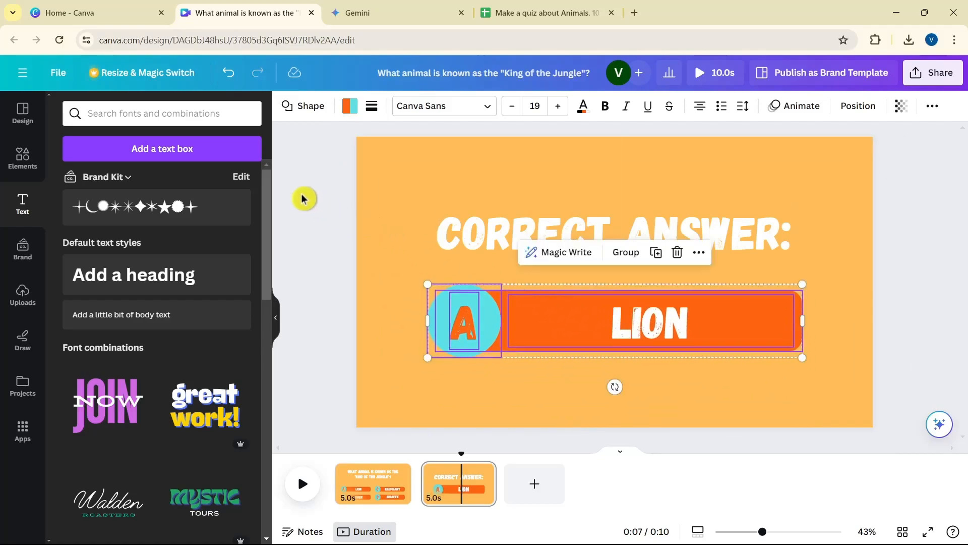
click(305, 197)
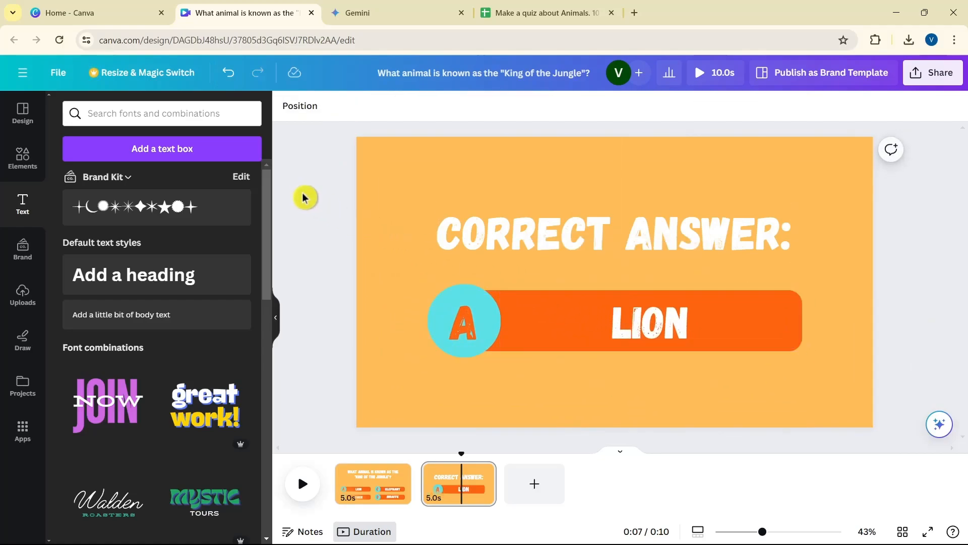
- Apply the Pop animation to the question text and all four answer options on the question page
click(356, 477)
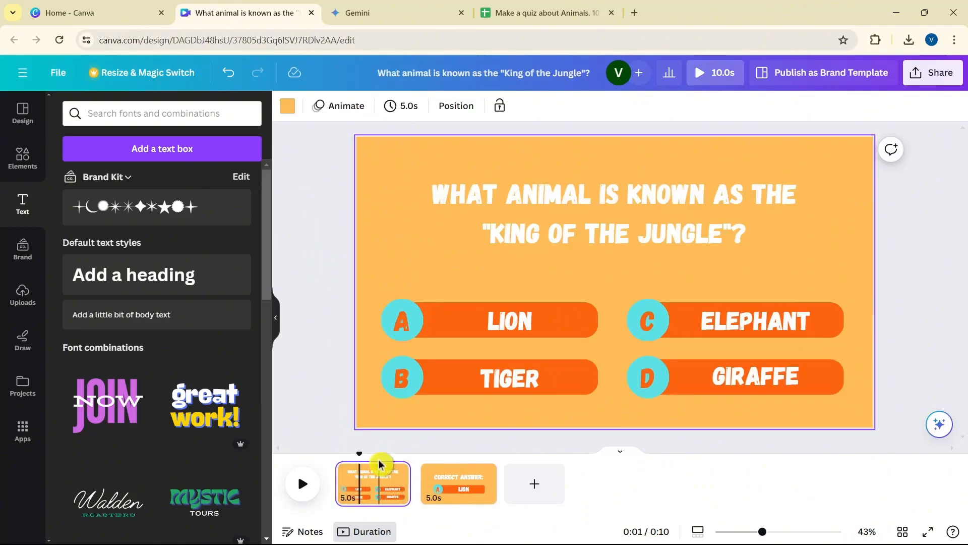
key(ctrl+l)
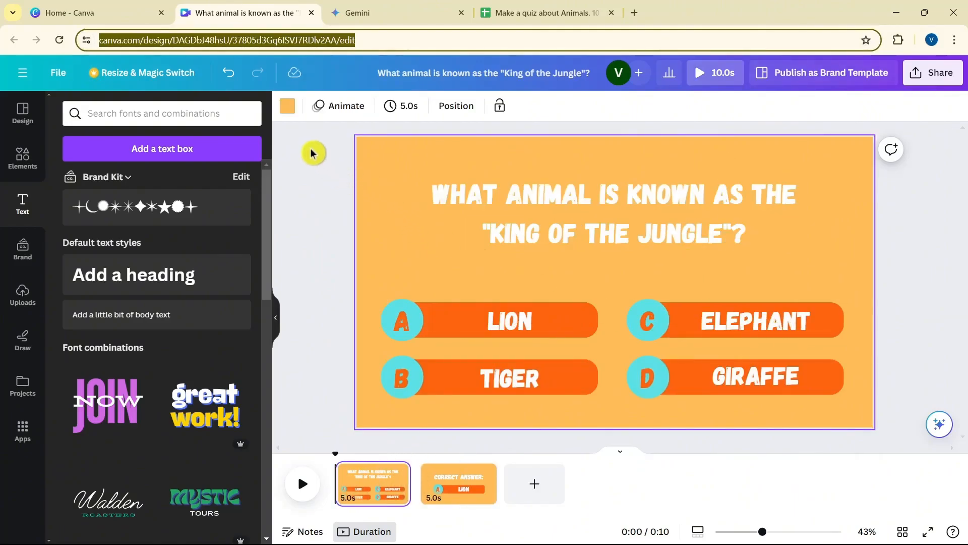
drag(308, 139, 900, 443)
click(790, 107)
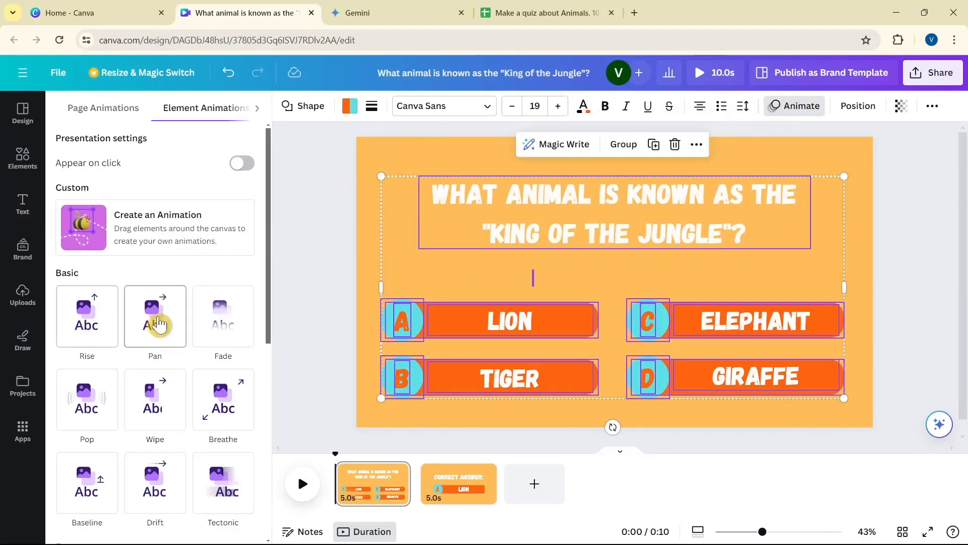
scroll(201, 352, down, 2)
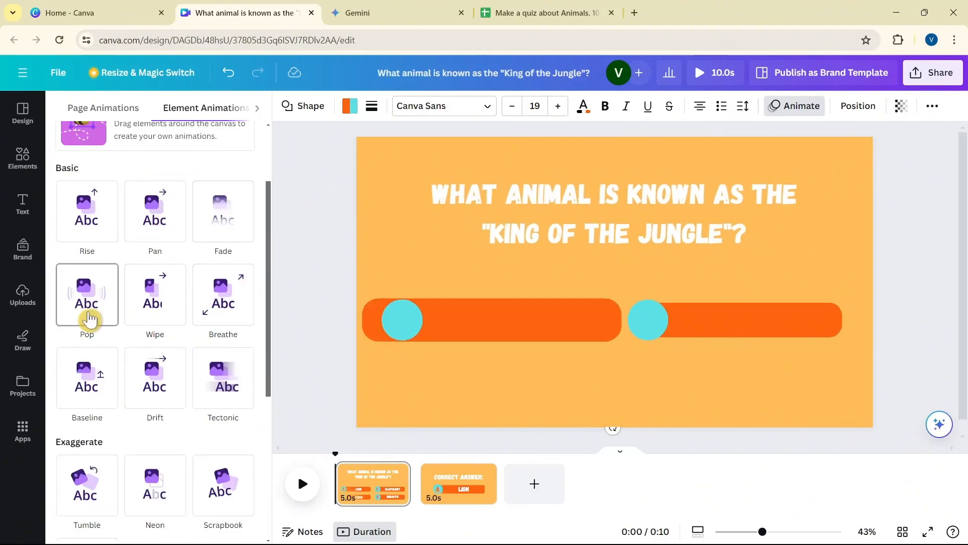
click(94, 304)
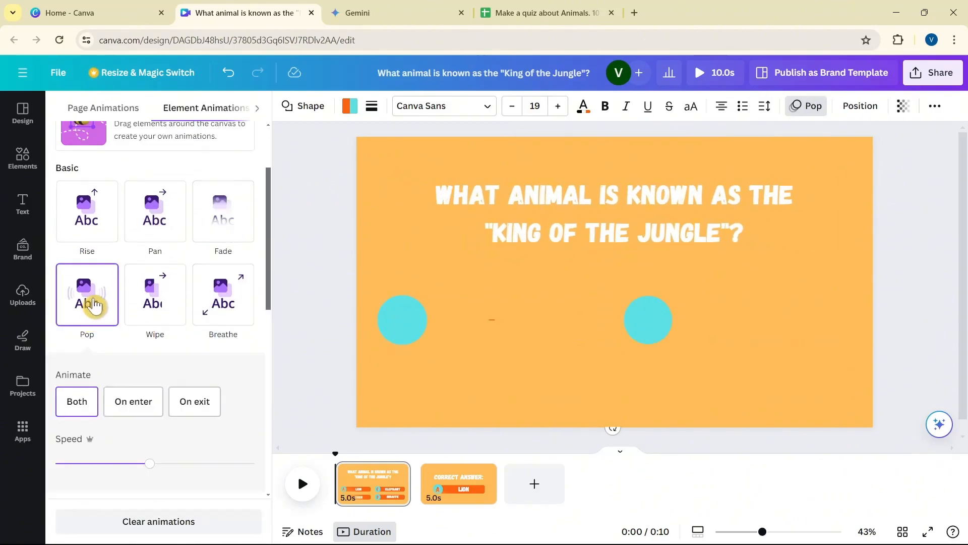
- Apply the Pop page animation to the correct-answer page, then go back to the question page to check its animation
click(451, 486)
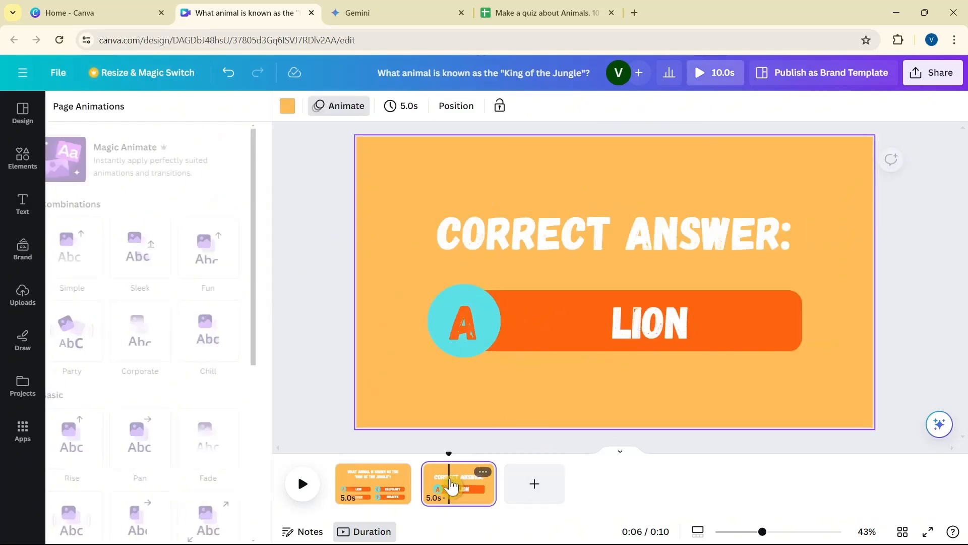
scroll(108, 454, down, 4)
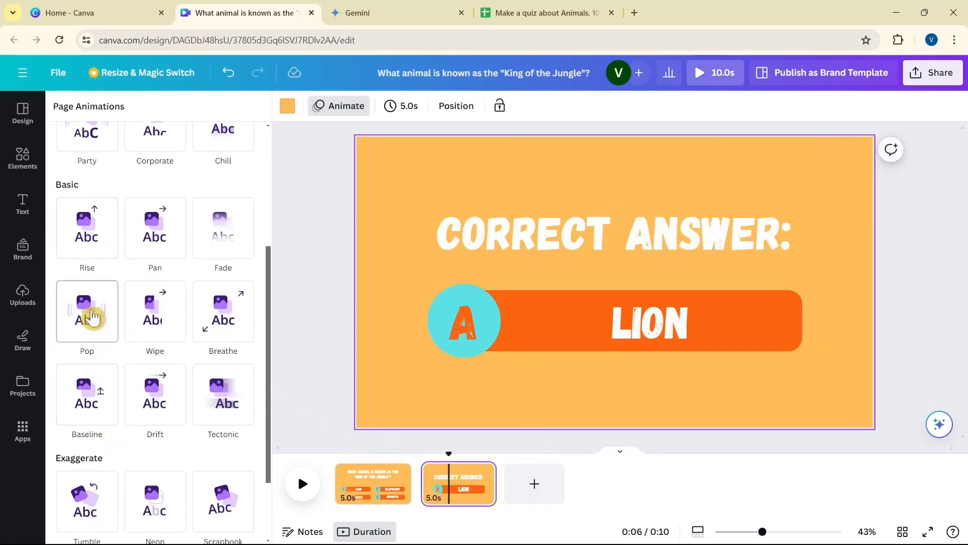
click(92, 315)
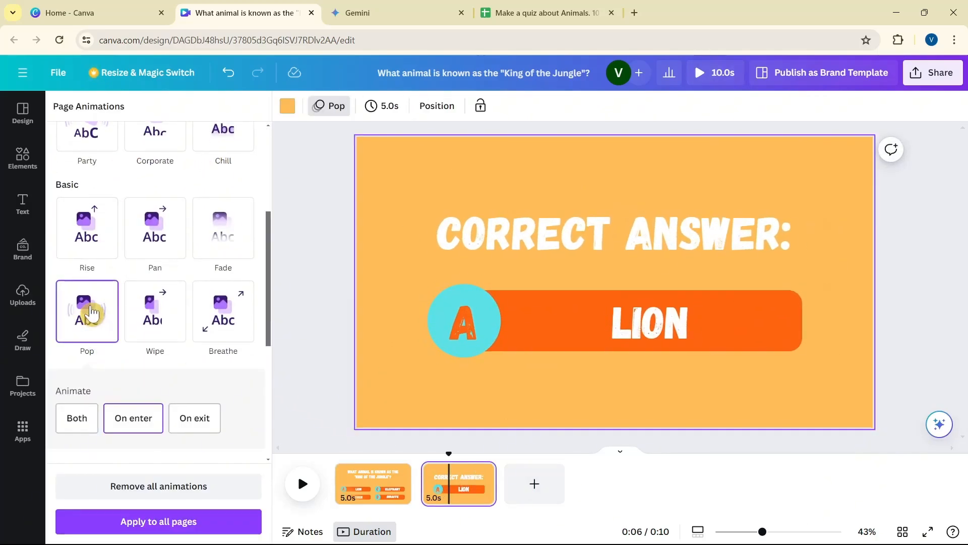
click(346, 461)
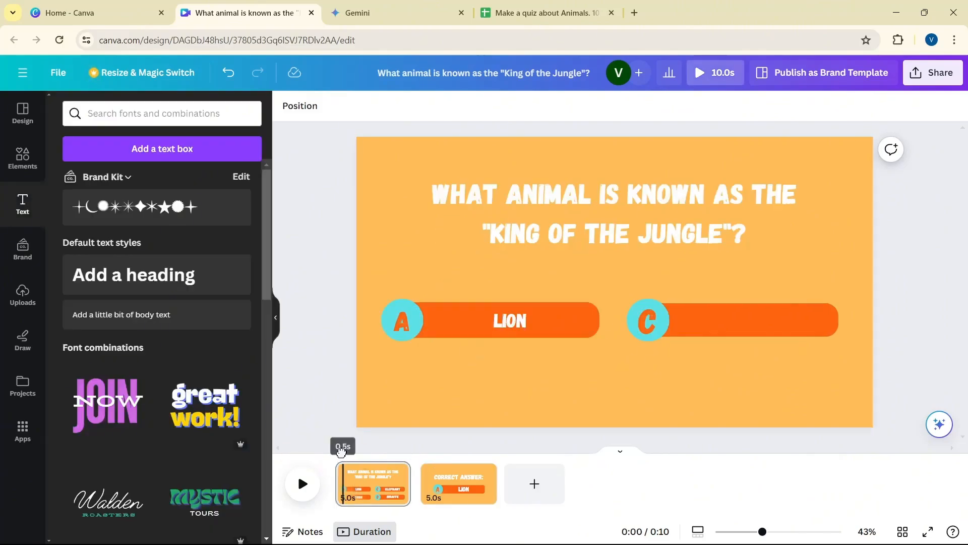
click(361, 477)
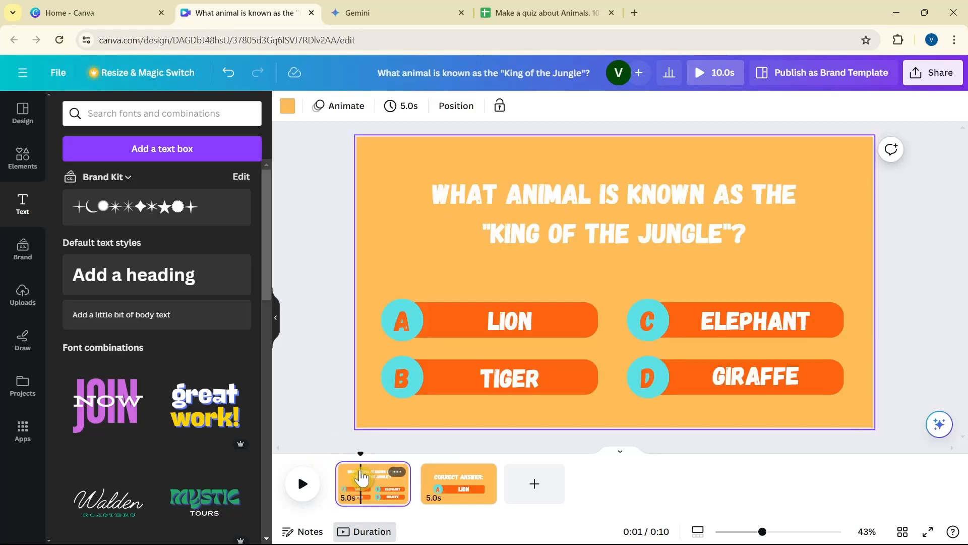
- Find the Bulk create app by searching for "bulk", open its manual data entry and clear the sample table
click(25, 432)
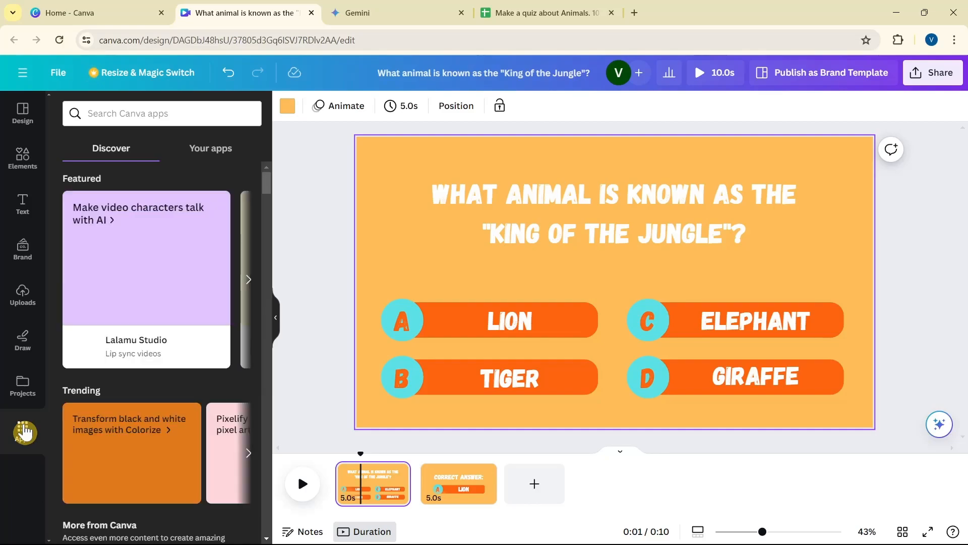
click(111, 114)
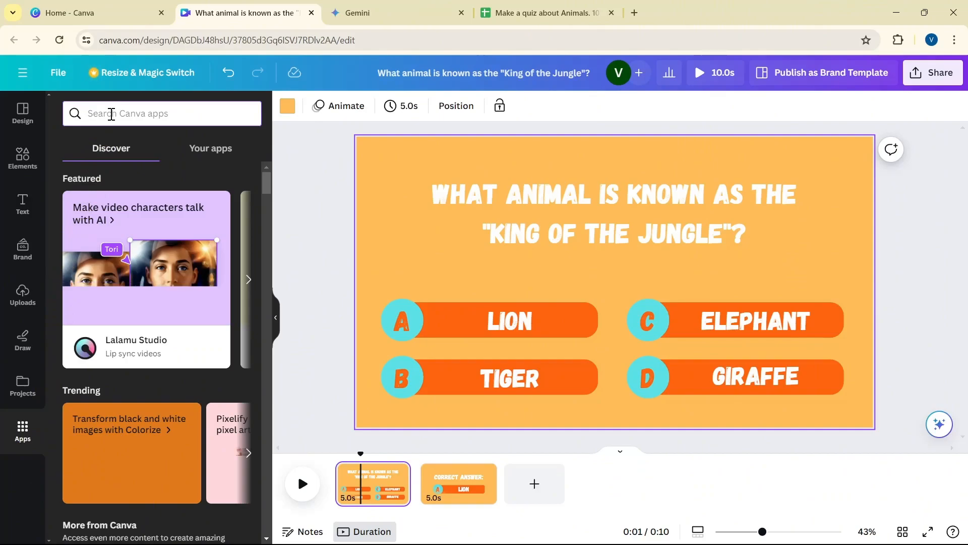
text(bulk)
key(Return)
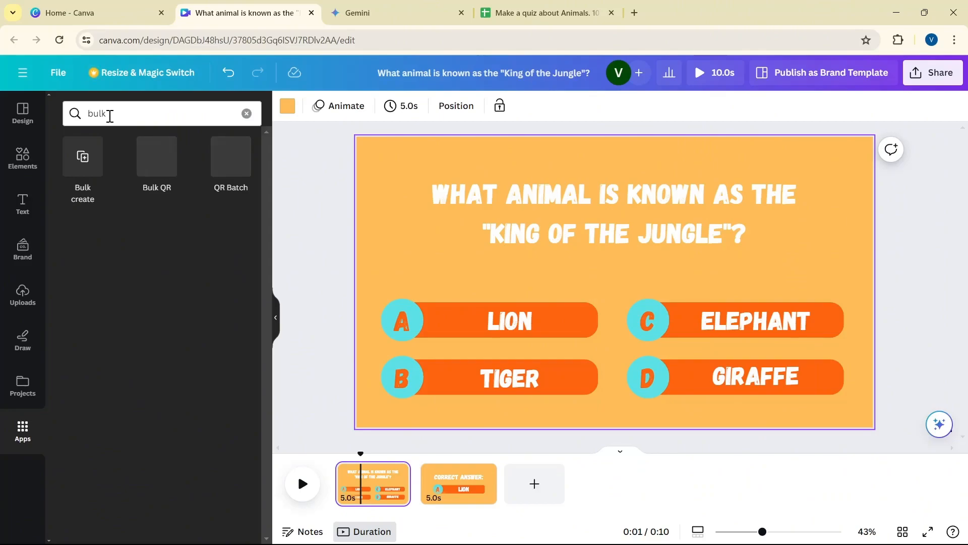
click(83, 159)
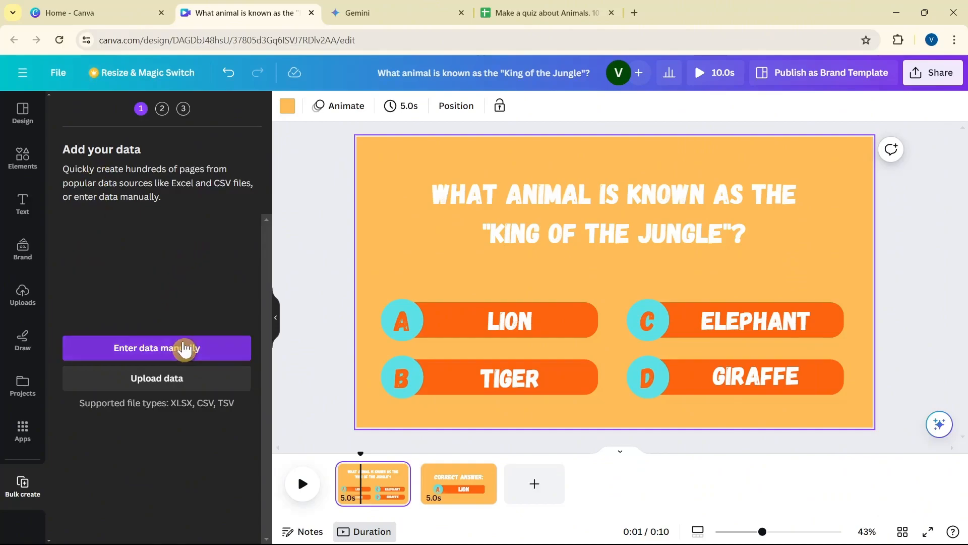
click(210, 349)
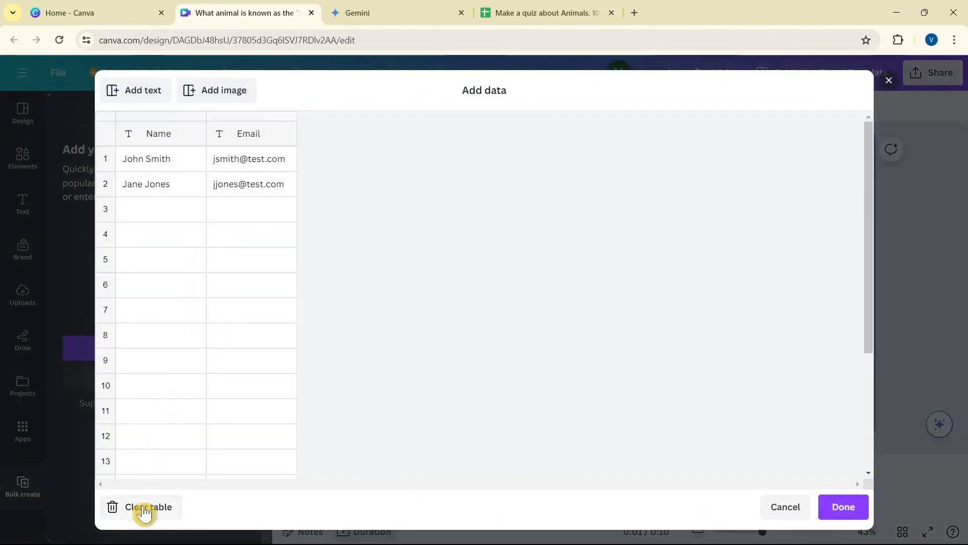
click(143, 510)
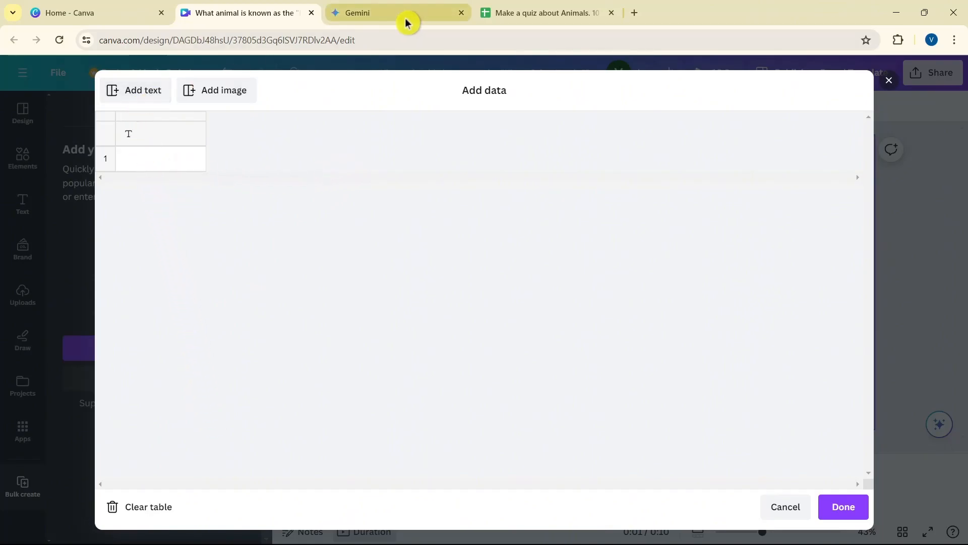
- Switch to the Google Sheets quiz and copy the whole table, cells A1:F11, from Question through Answer
click(504, 13)
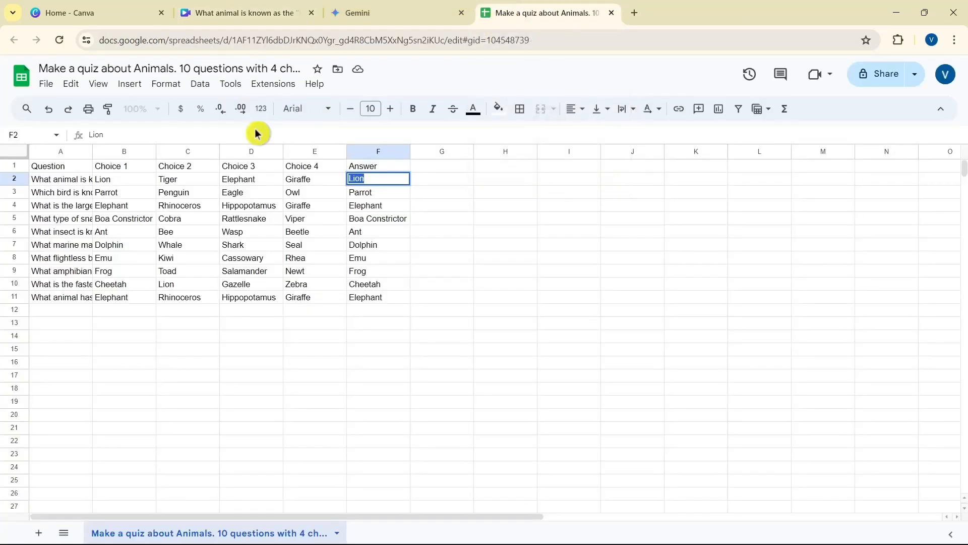
click(60, 167)
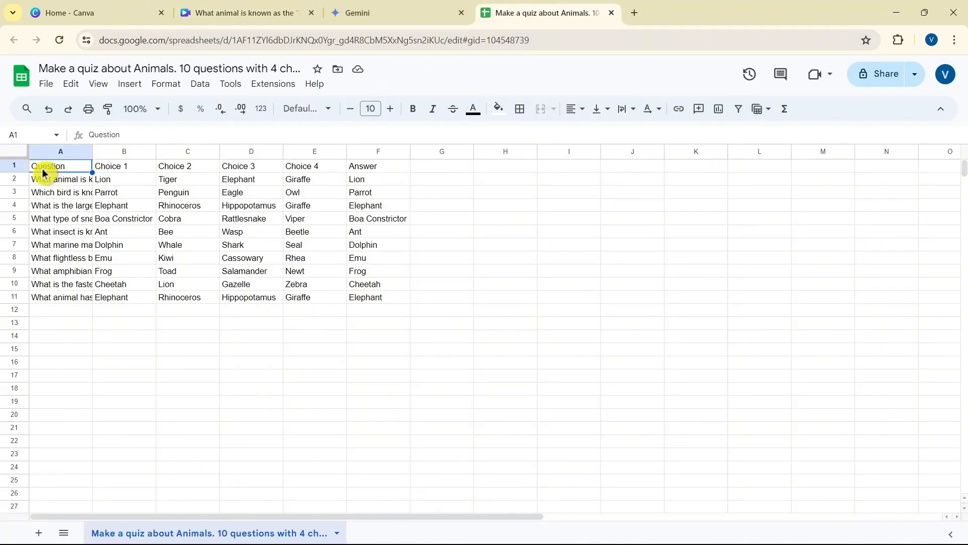
drag(43, 174, 294, 271)
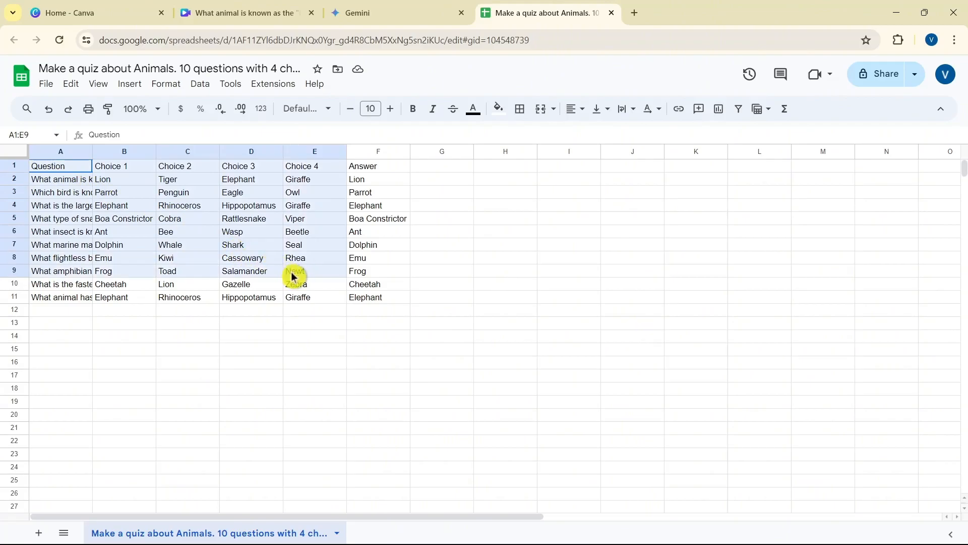
click(132, 322)
drag(35, 170, 376, 303)
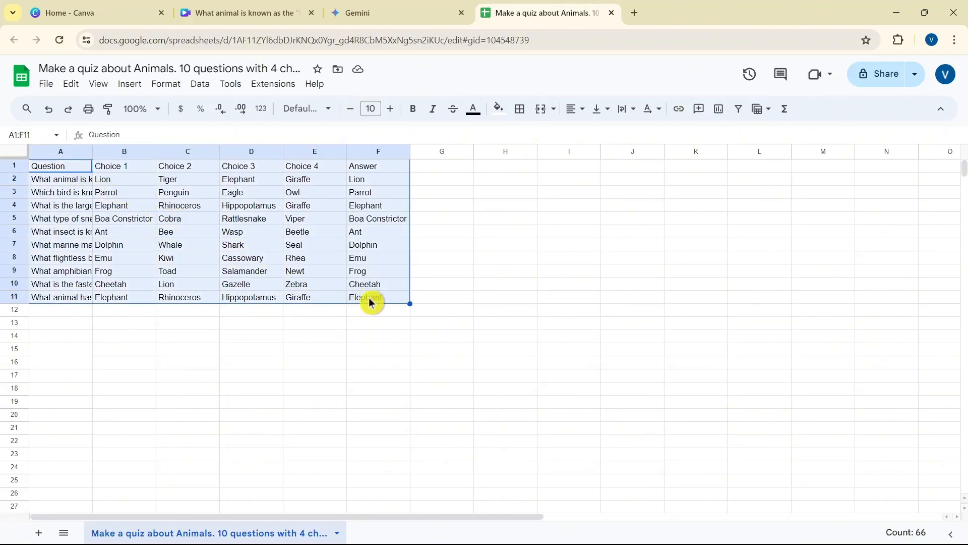
right_click(372, 302)
click(411, 175)
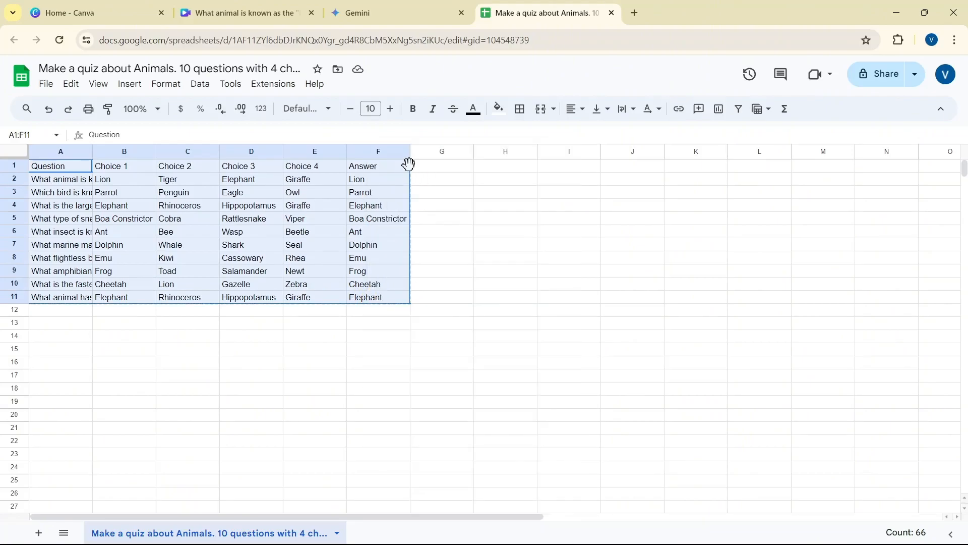
- Back in Canva, paste the copied quiz table into the Bulk create data, allowing clipboard access, and finish the data entry
click(269, 7)
right_click(129, 139)
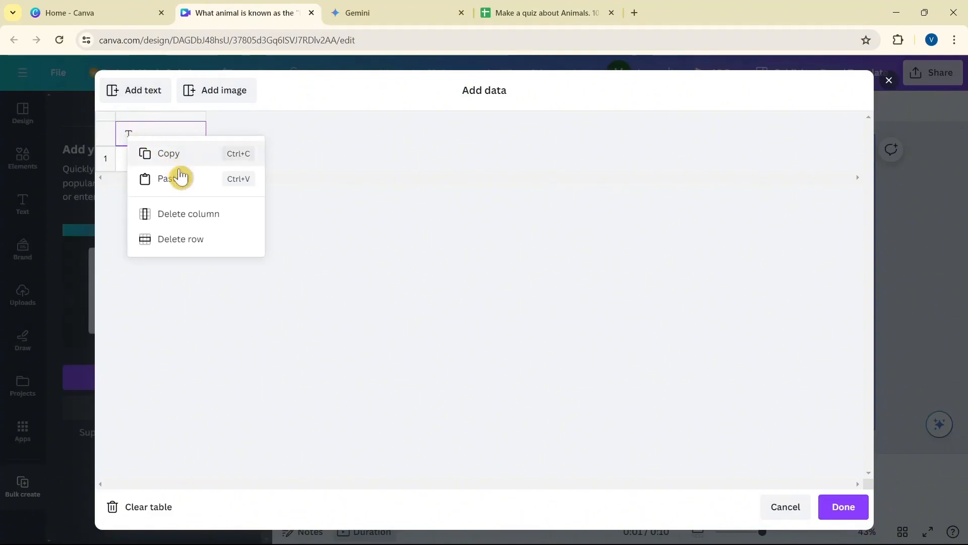
click(130, 137)
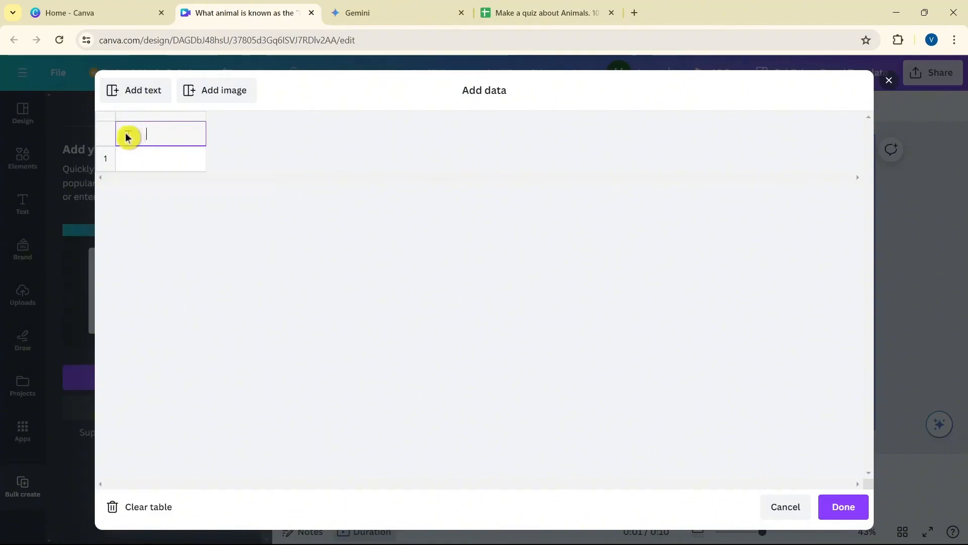
right_click(129, 138)
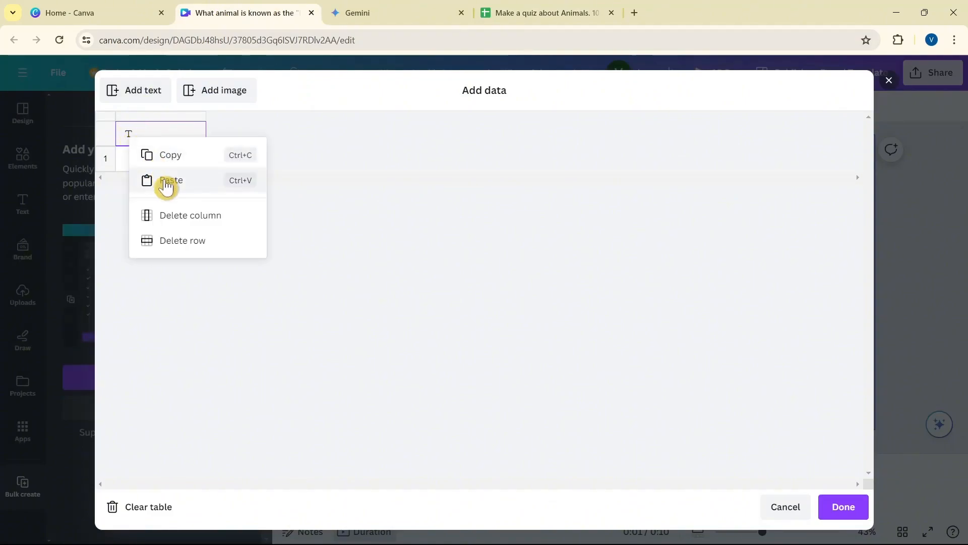
click(166, 186)
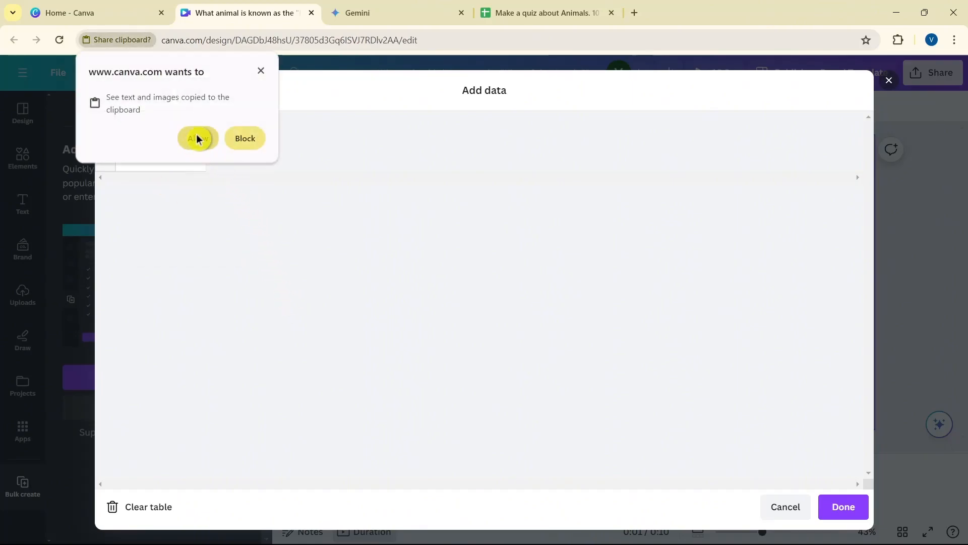
click(196, 139)
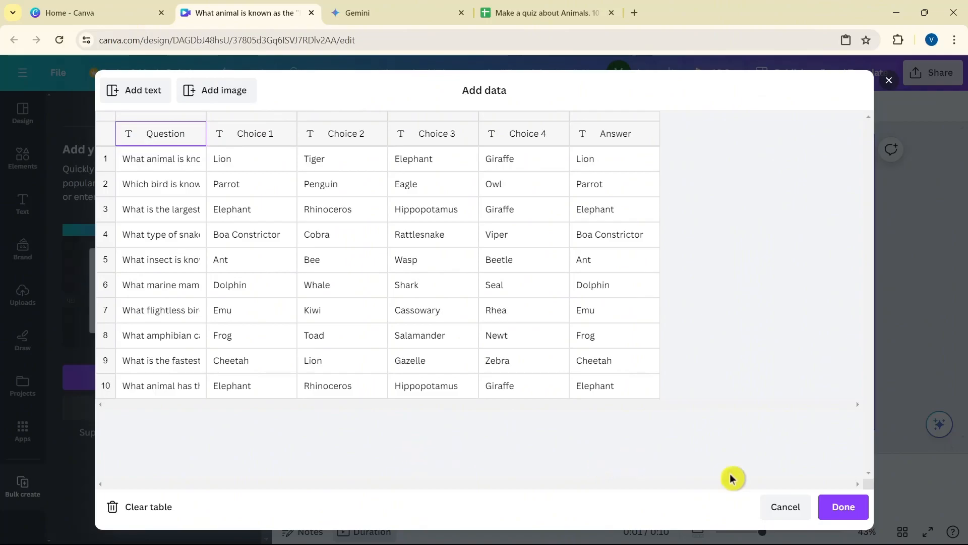
click(839, 516)
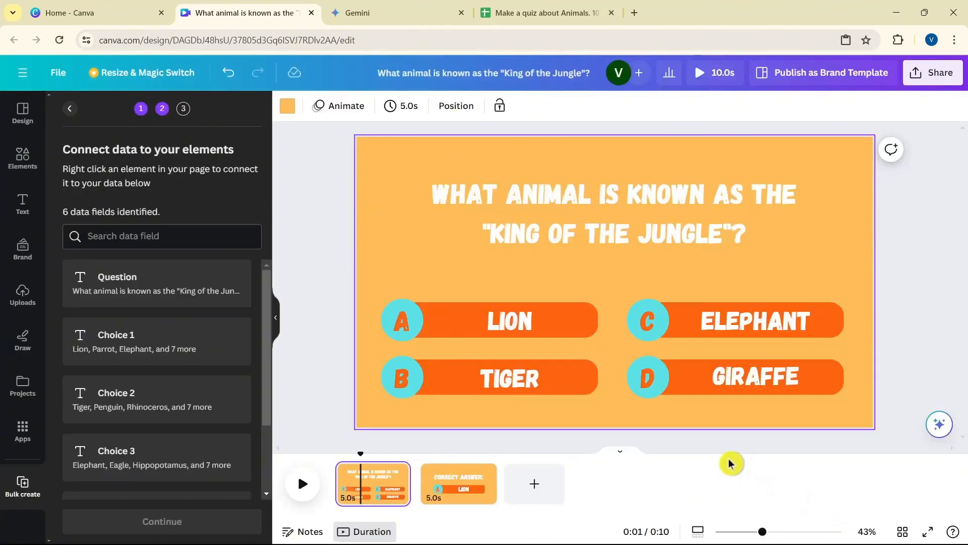
- Connect the question text to the Question data field and option A's text to Choice 1
click(610, 222)
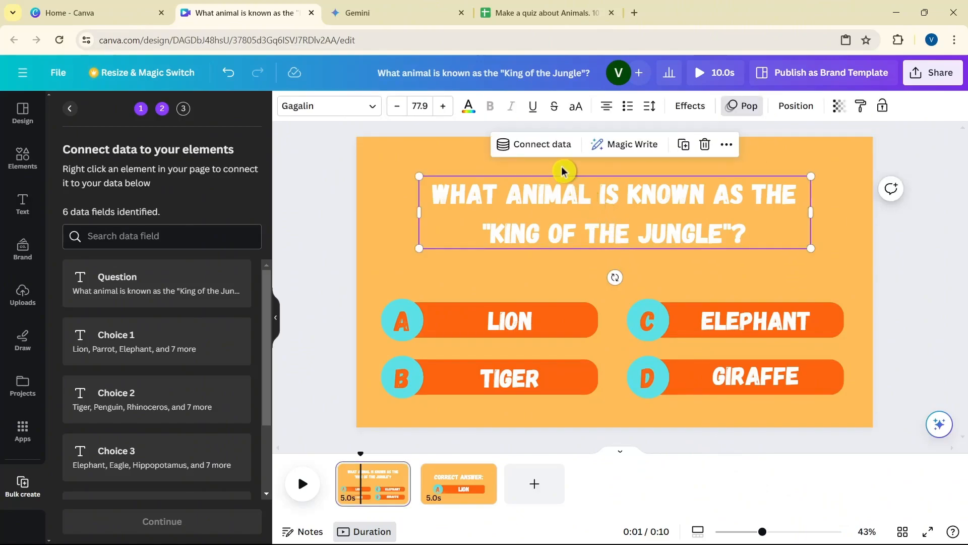
click(550, 146)
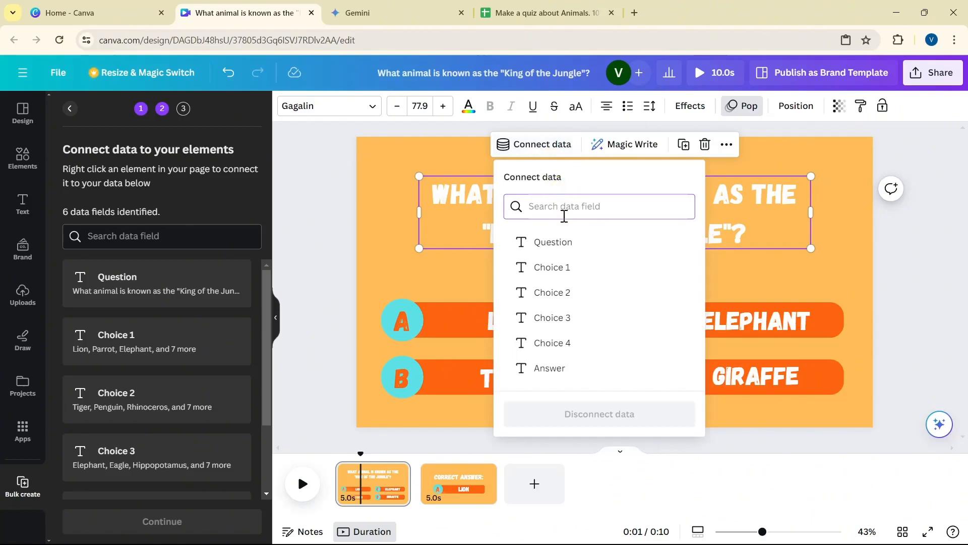
click(562, 243)
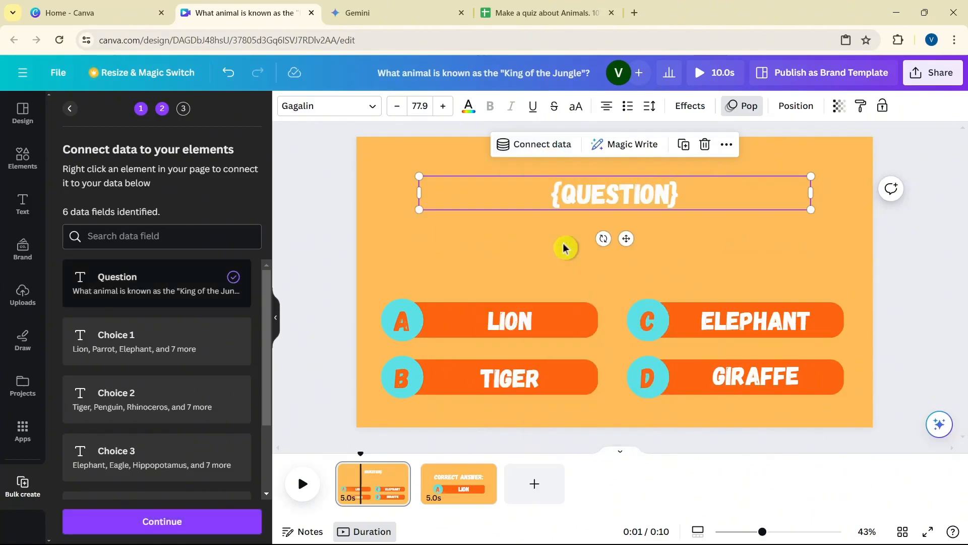
click(523, 324)
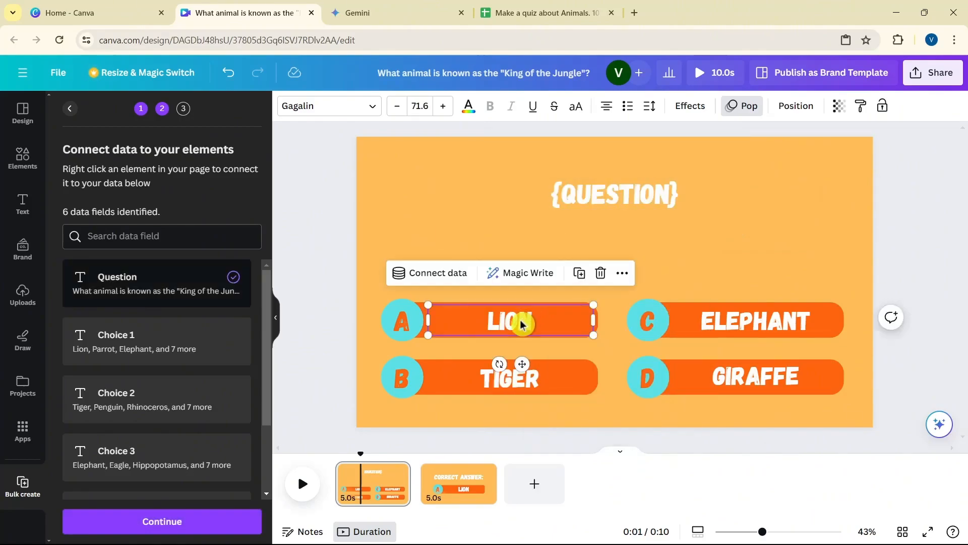
click(457, 277)
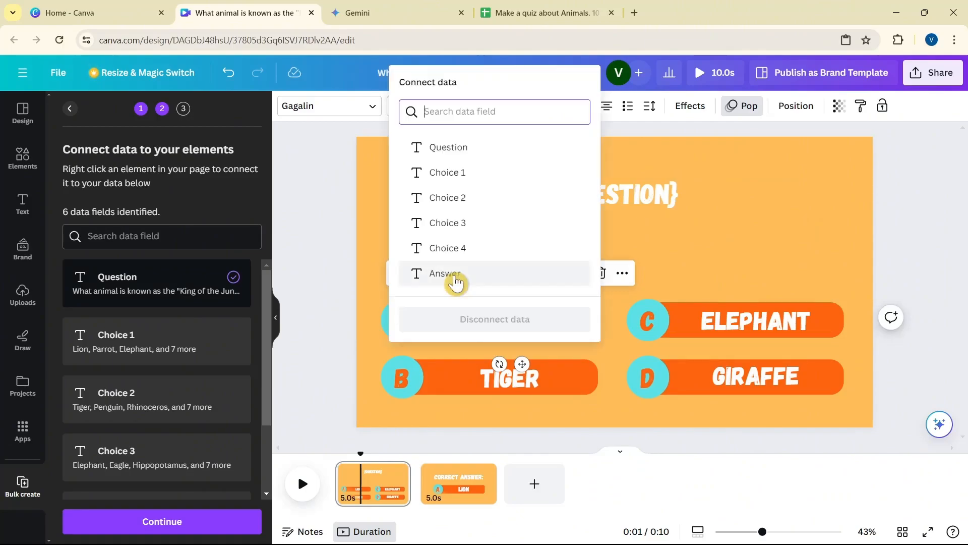
click(455, 177)
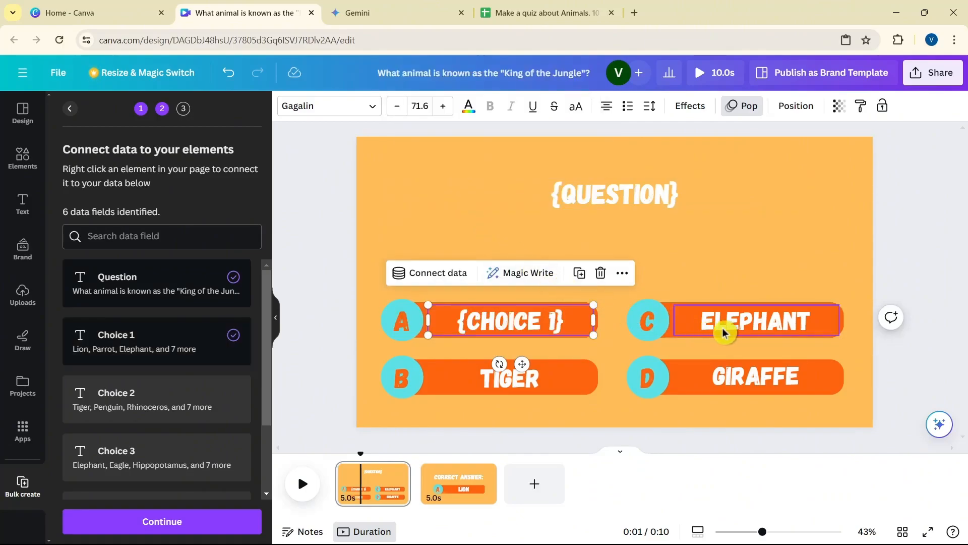
- Connect the texts of options B, C and D to the Choice 2, Choice 3 and Choice 4 data fields
click(525, 384)
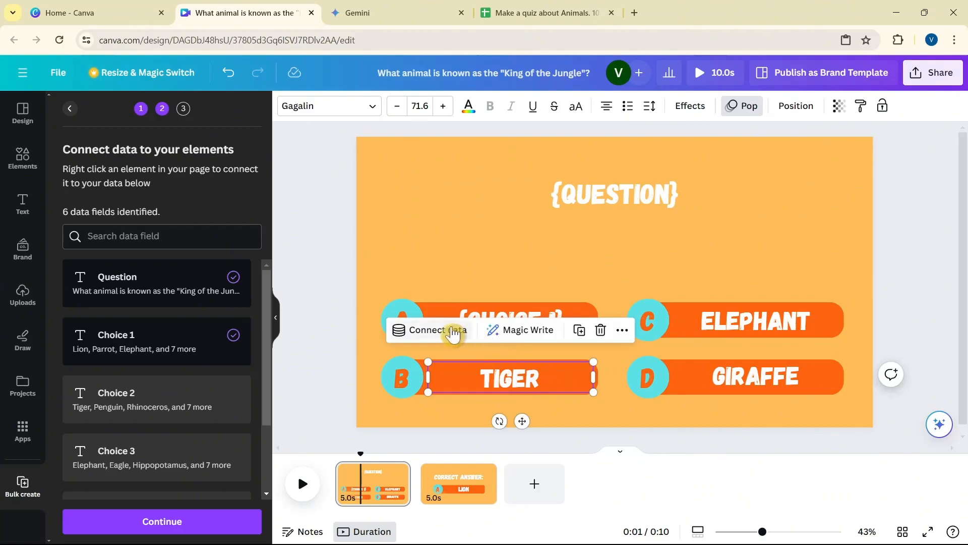
click(448, 328)
click(448, 199)
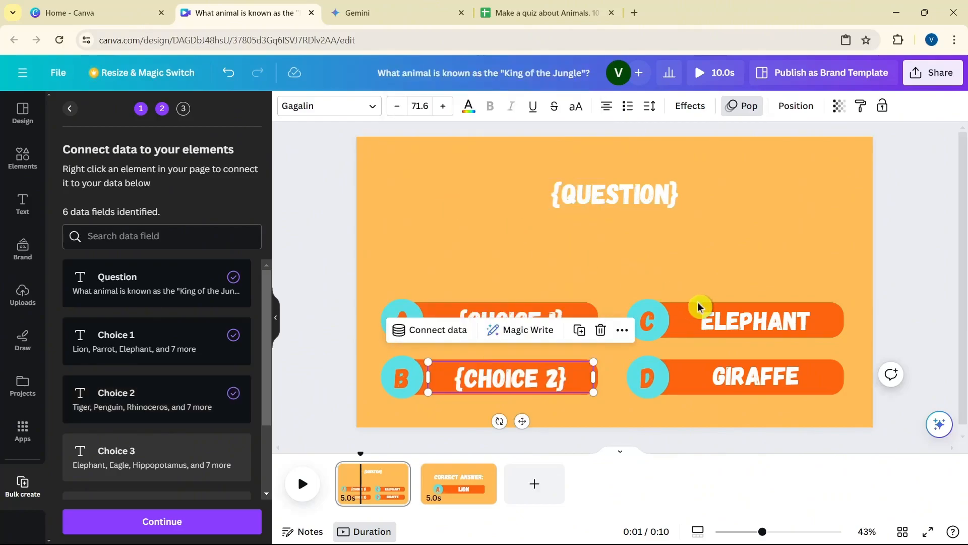
click(731, 323)
click(694, 286)
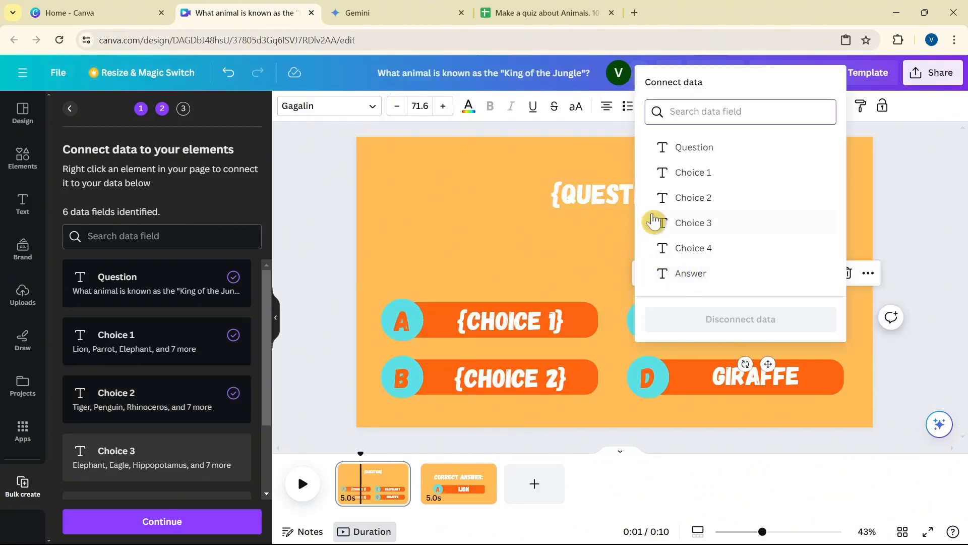
click(653, 220)
click(735, 378)
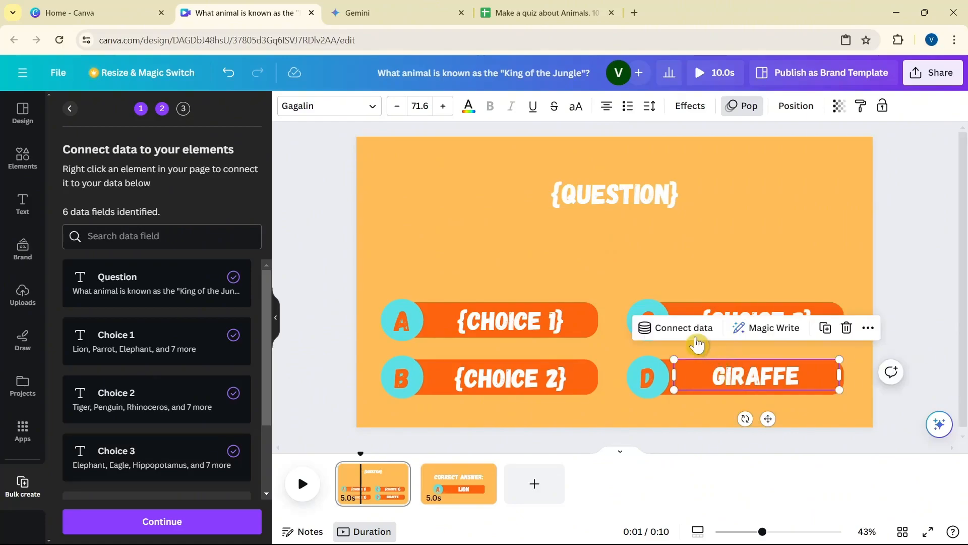
click(695, 331)
click(679, 247)
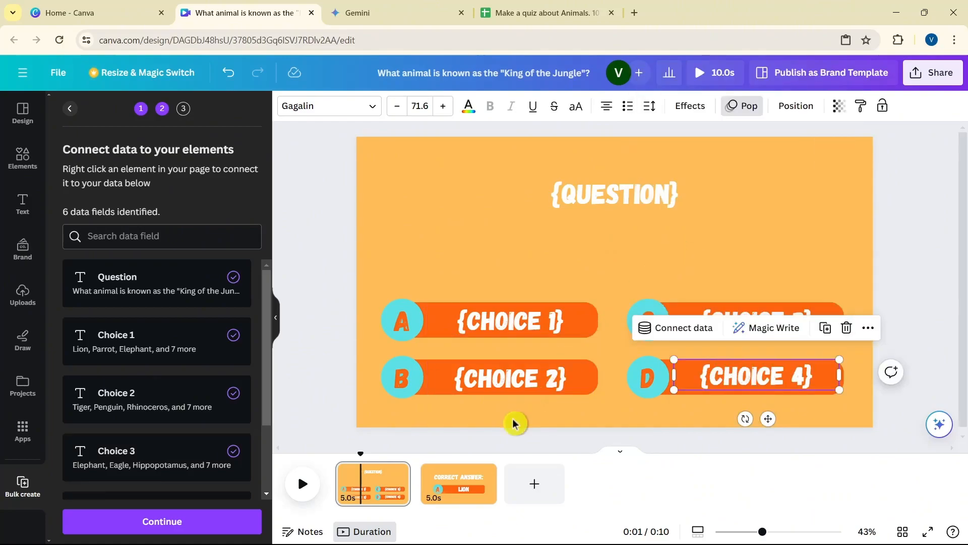
- On the correct-answer page, connect the "LION" text to the Answer data field
click(471, 481)
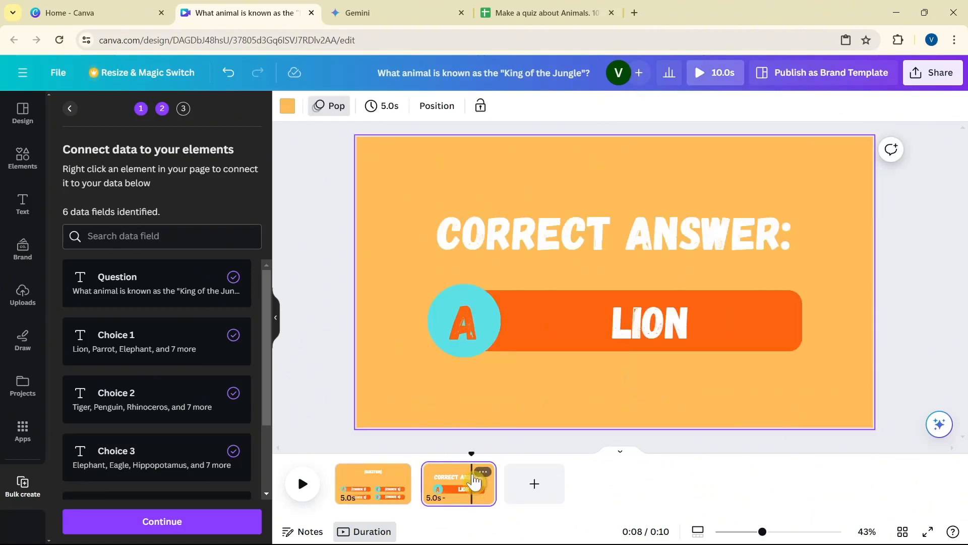
click(640, 325)
click(597, 276)
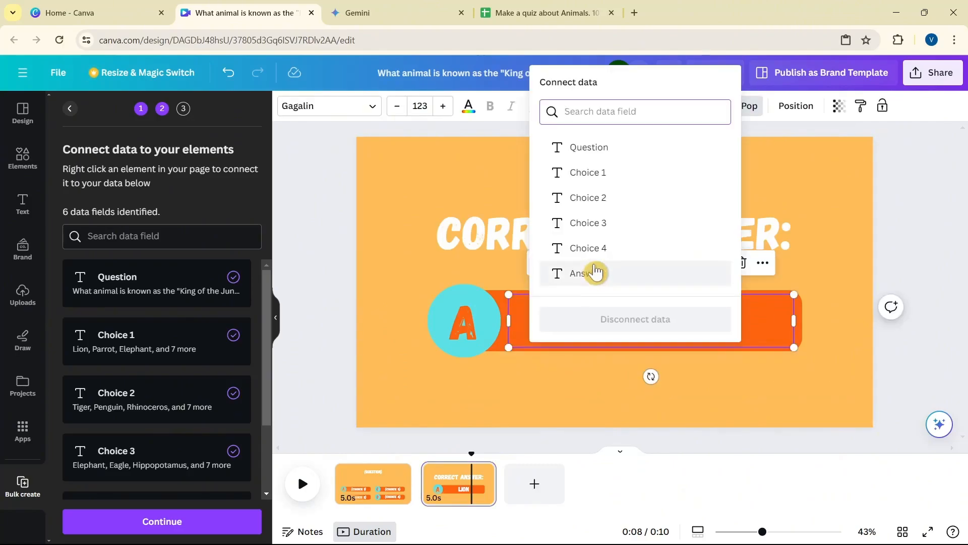
click(609, 276)
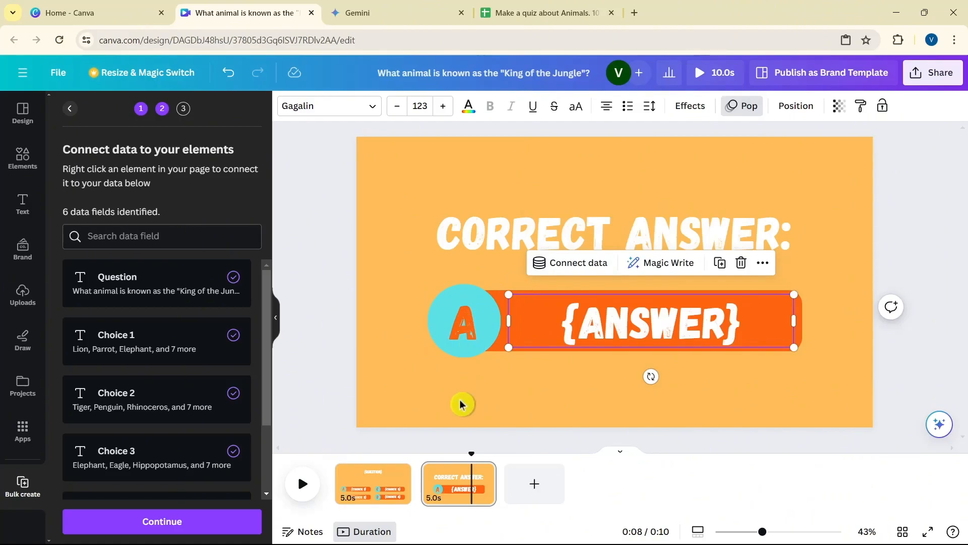
click(441, 432)
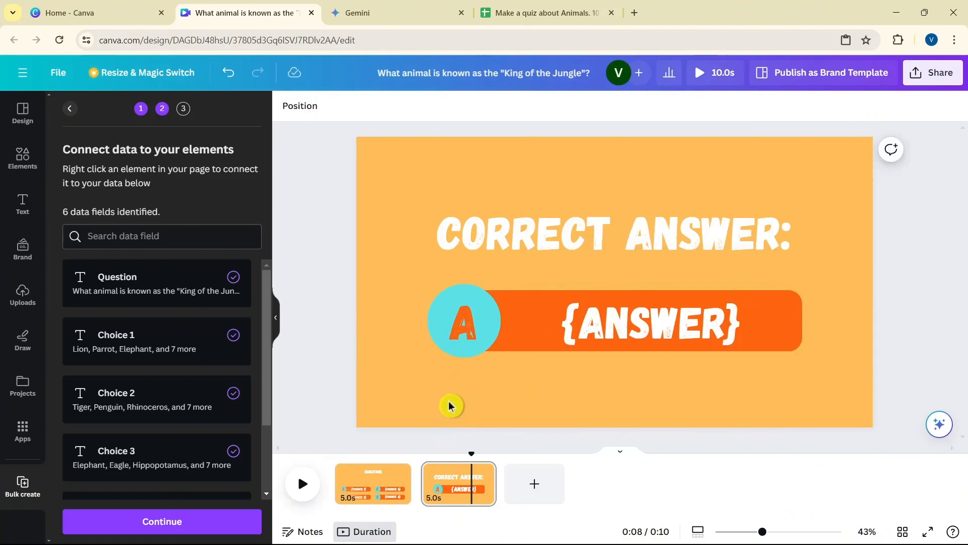
- Delete the letter A and its blue circle from the correct-answer page
click(467, 337)
key(Delete)
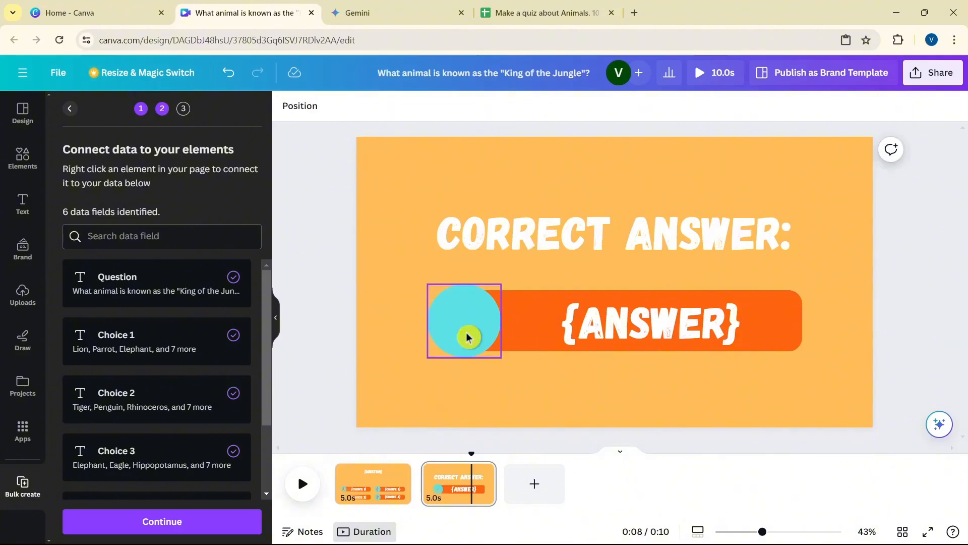
click(467, 337)
key(Delete)
- Shorten the orange answer bar from its left end, center the {ANSWER} text in it, and center both below the "CORRECT ANSWER:" heading
click(449, 340)
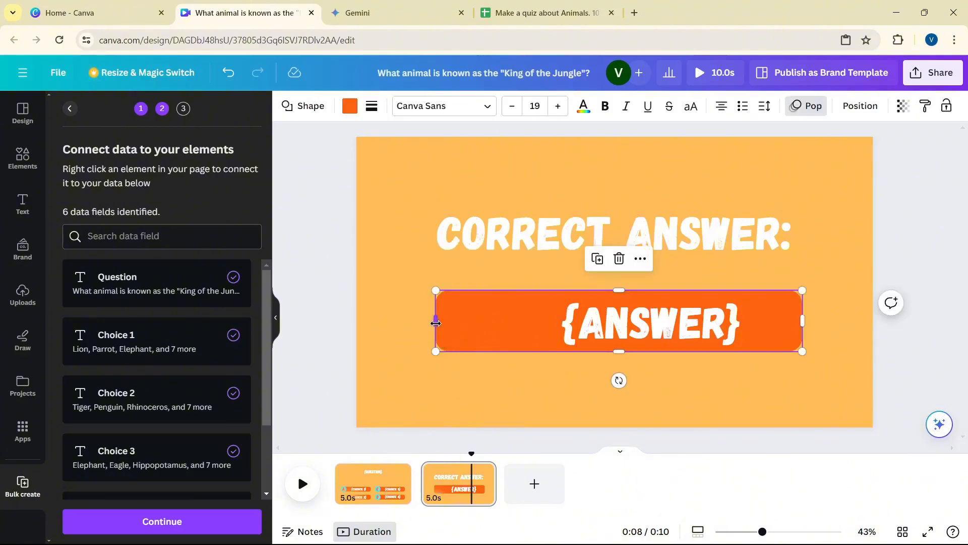
drag(436, 323, 509, 321)
click(760, 322)
drag(761, 322, 765, 320)
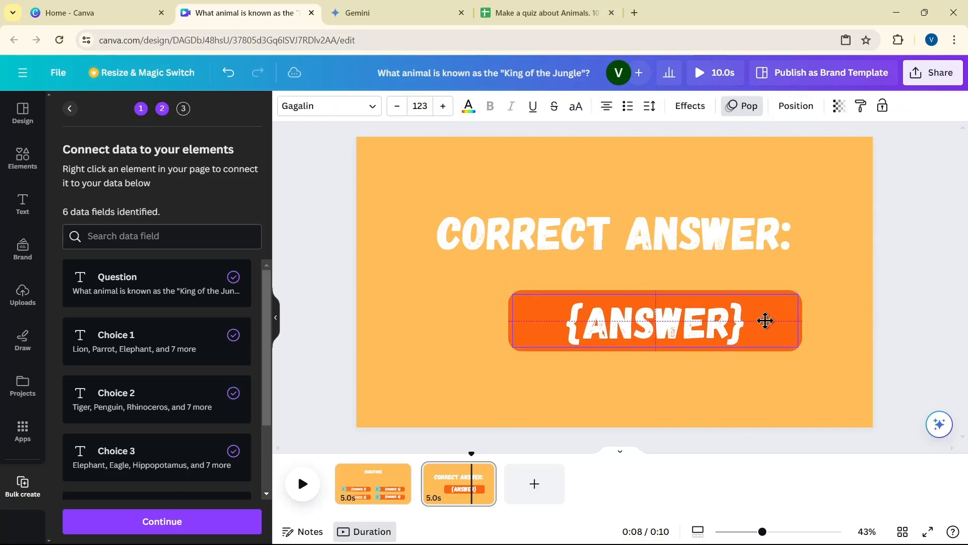
click(474, 296)
drag(459, 277, 743, 317)
click(677, 372)
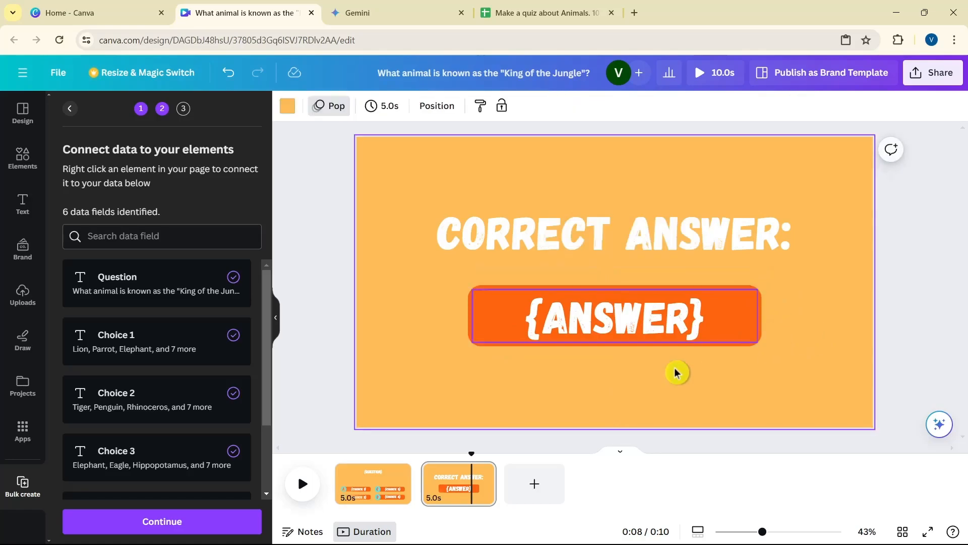
- Return to the question page and generate the 10 designs from all the quiz data rows
click(358, 460)
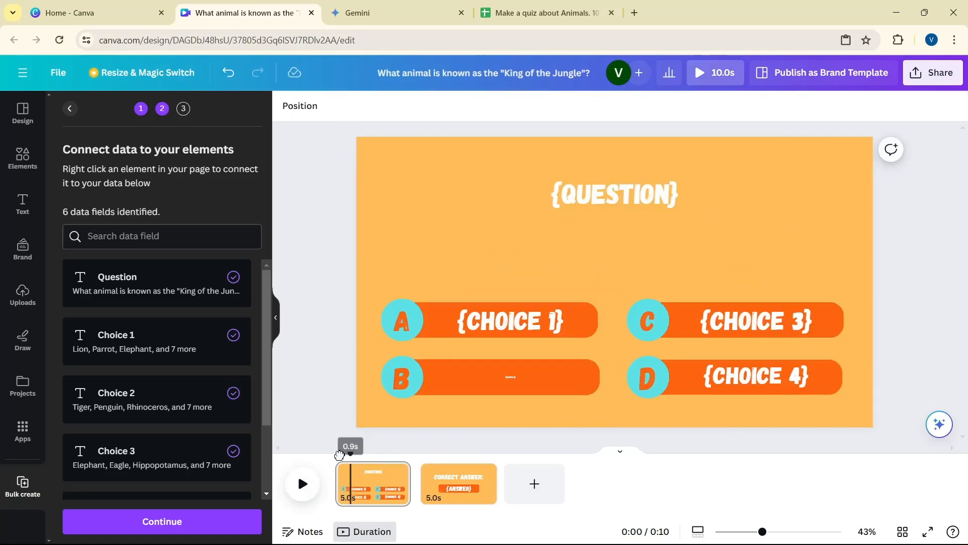
click(174, 522)
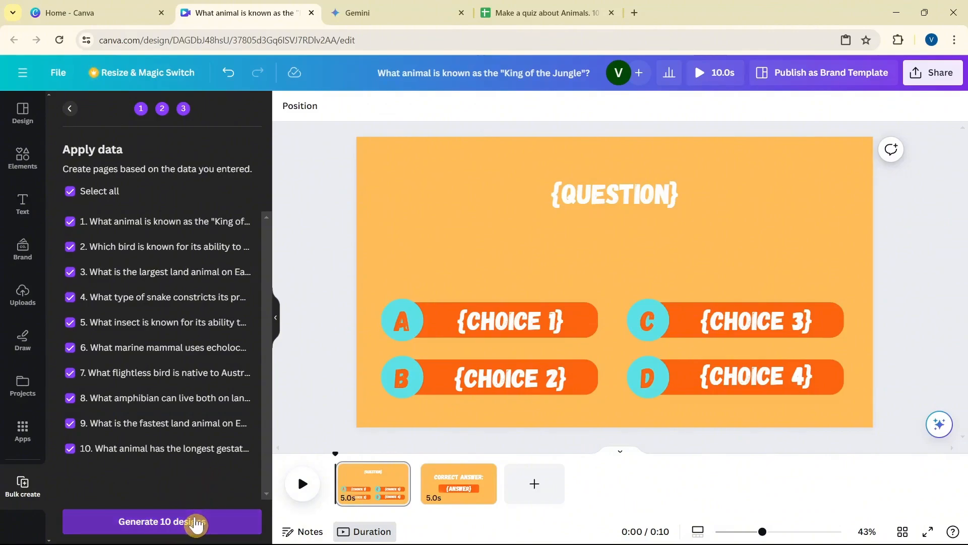
click(196, 524)
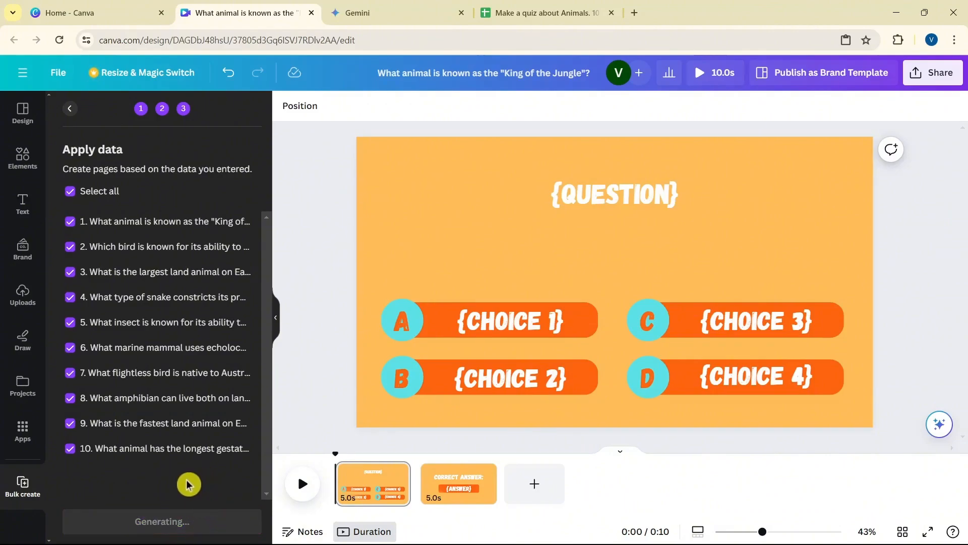